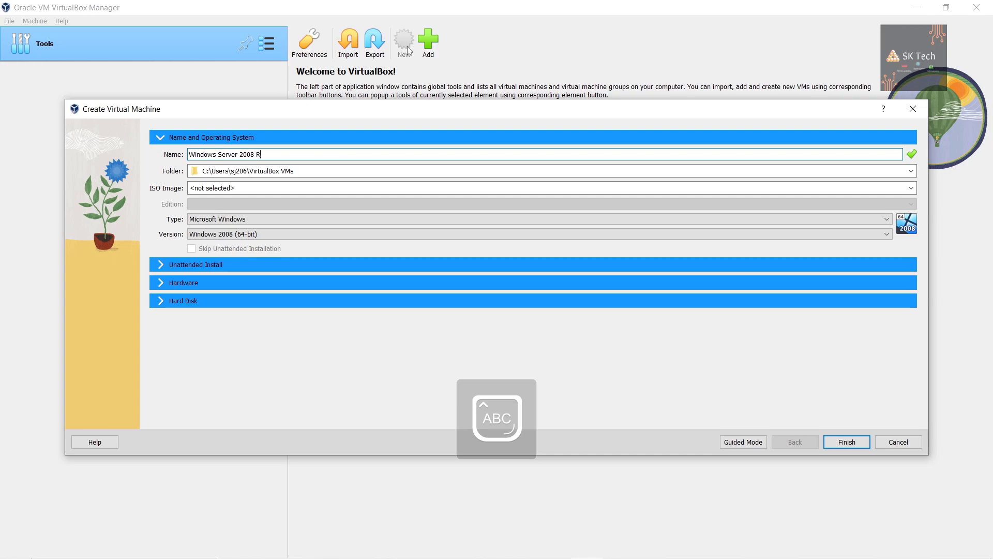
# Name the virtual machine Windows Server 2008 R1 and attach en_windows_server_2008_enterprise_checked_x64_dvd_72462-020.iso from the Windows Server 2008 folder
pyautogui.press('capslock')
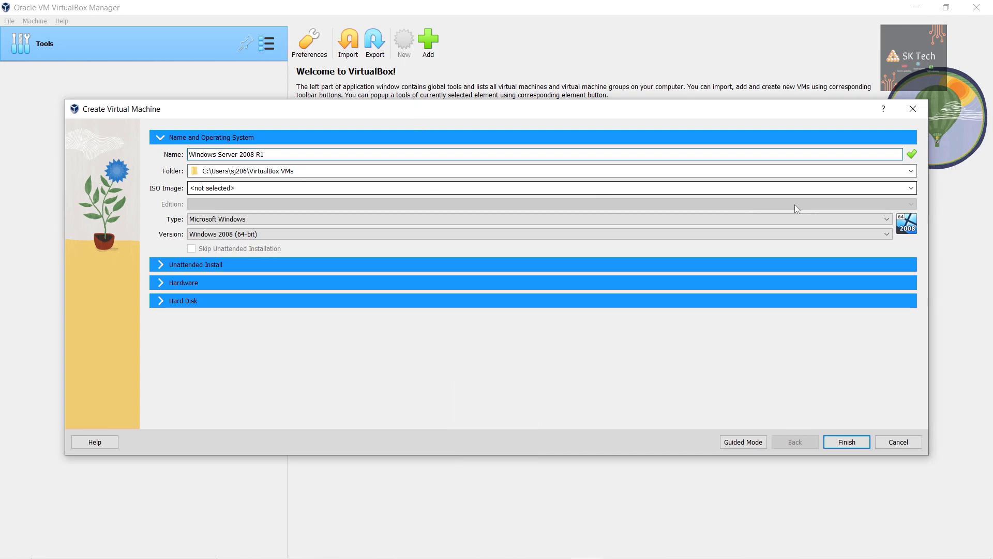
pyautogui.click(910, 187)
pyautogui.click(898, 209)
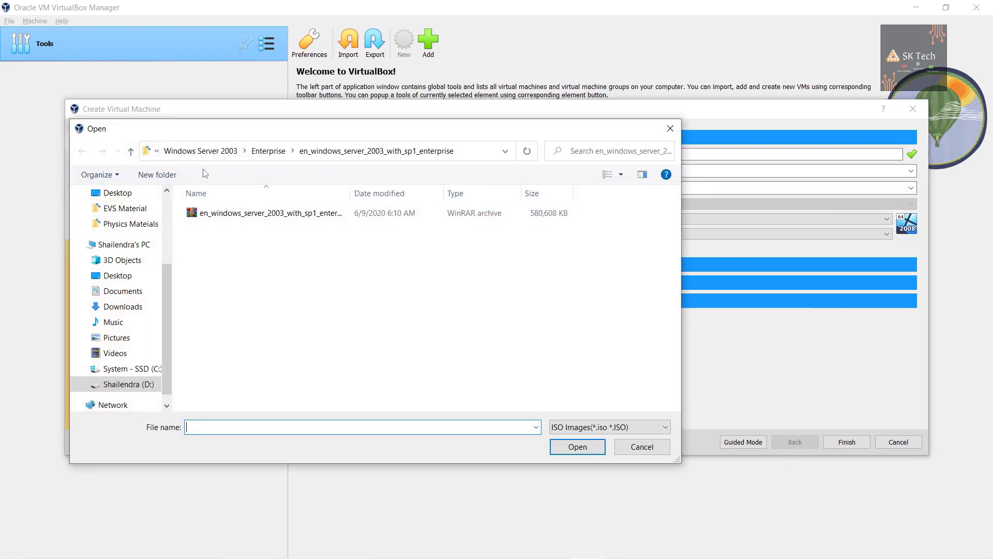
pyautogui.click(130, 152)
pyautogui.click(130, 152)
pyautogui.click(131, 152)
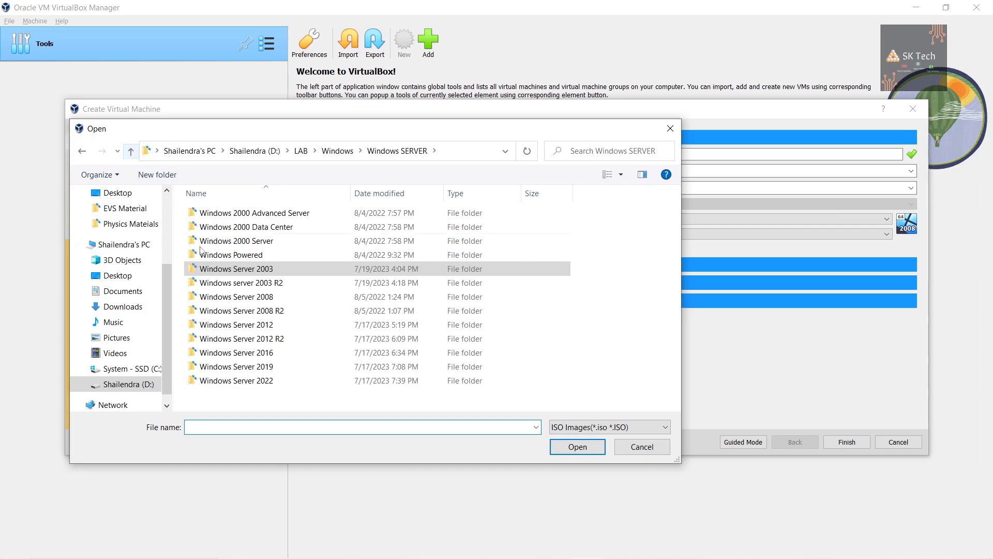
pyautogui.doubleClick(227, 295)
pyautogui.doubleClick(220, 213)
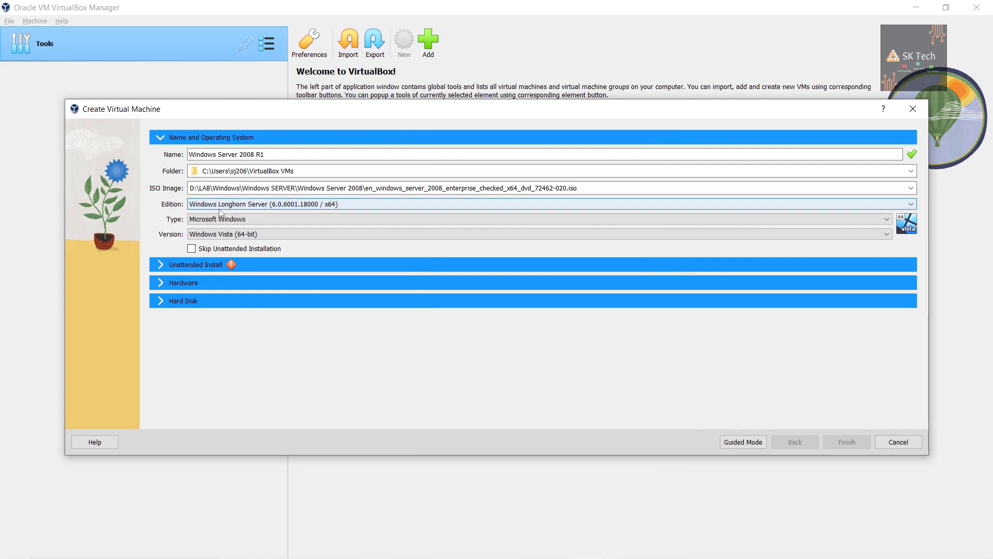
# Use the Windows Longhorn Server edition with version Windows 2008 (64-bit), and skip the unattended installation
pyautogui.click(220, 209)
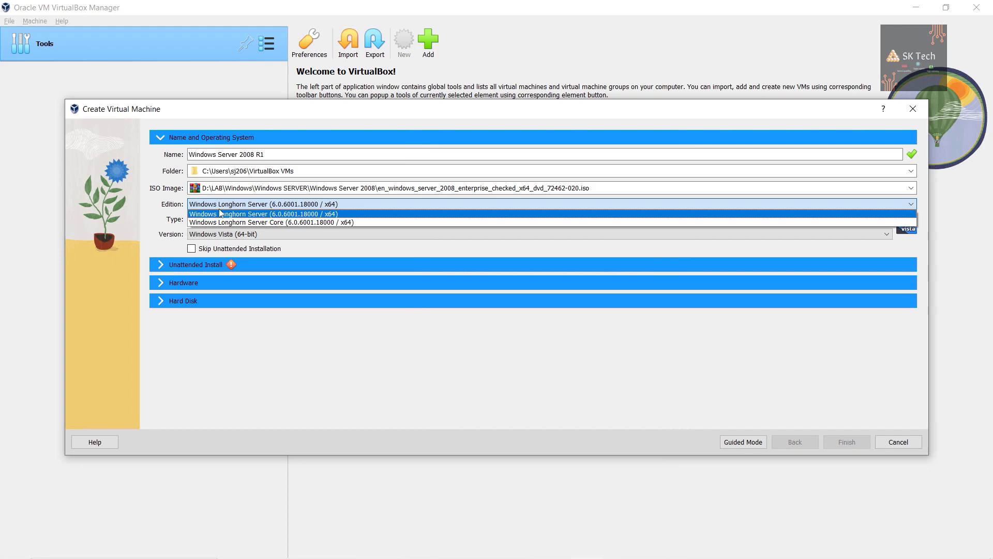
pyautogui.click(220, 213)
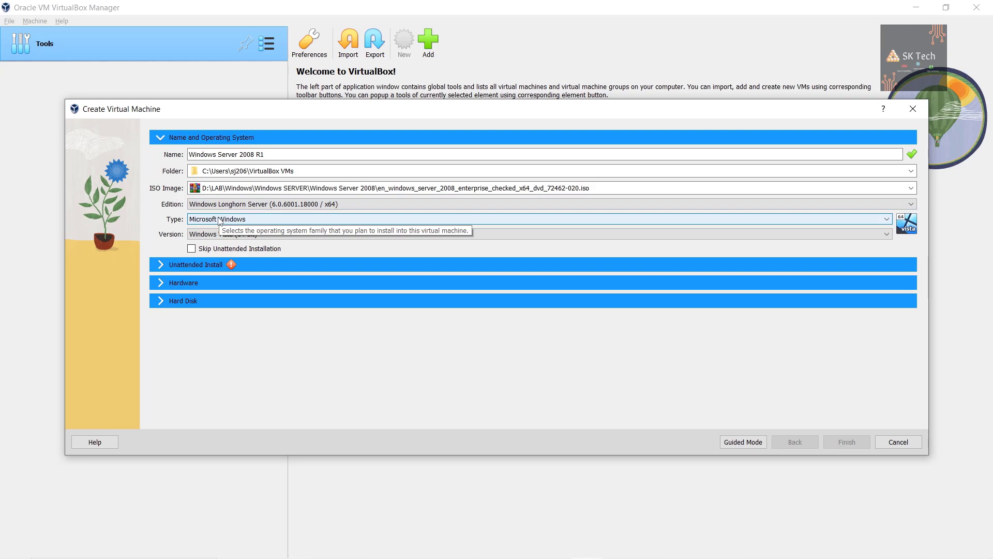
pyautogui.click(225, 236)
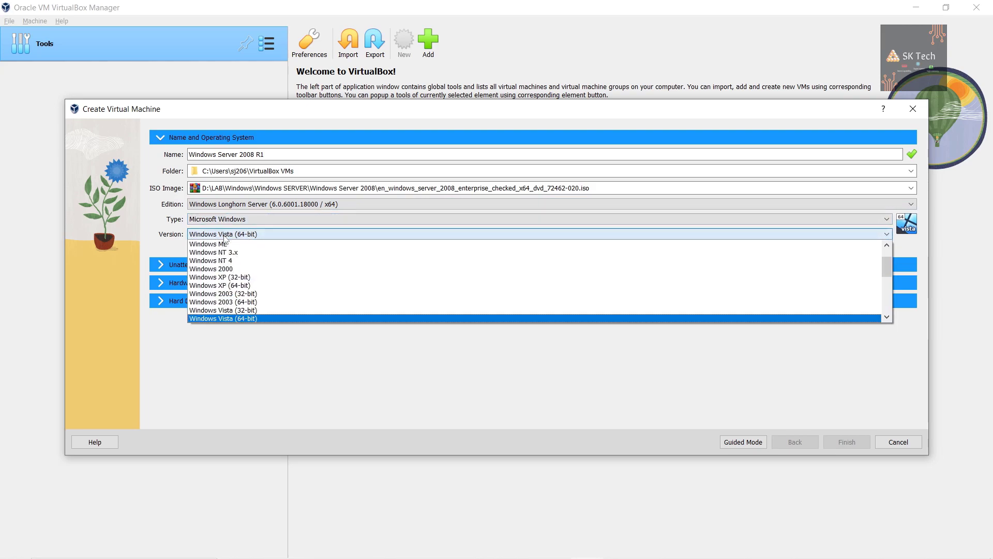
pyautogui.scroll(-6, 225, 240)
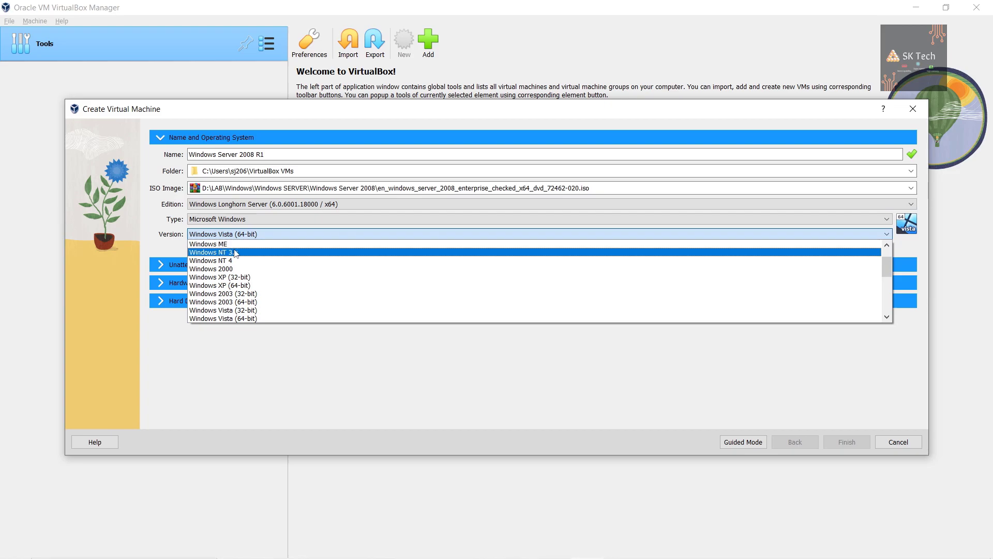
pyautogui.scroll(2, 242, 255)
pyautogui.scroll(-1, 244, 256)
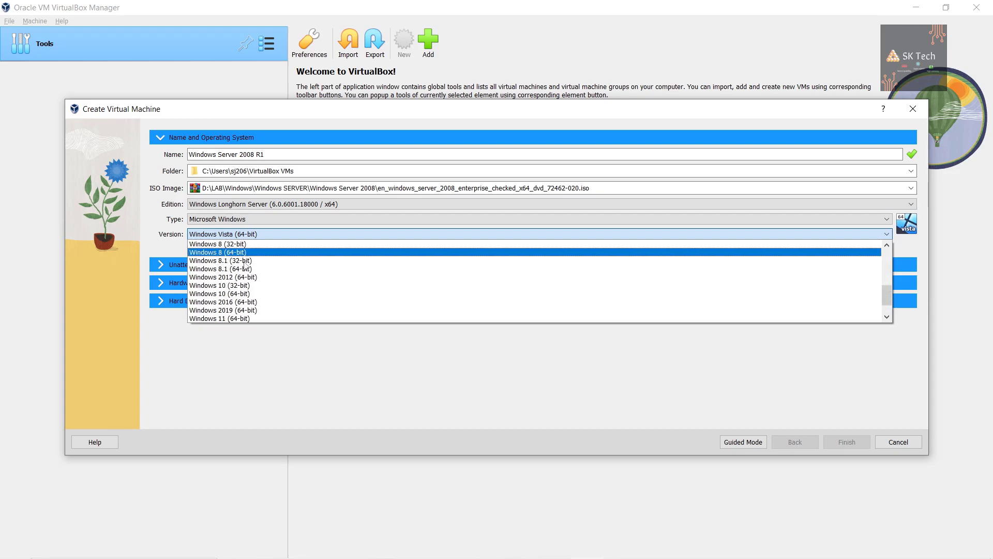
pyautogui.scroll(4, 244, 258)
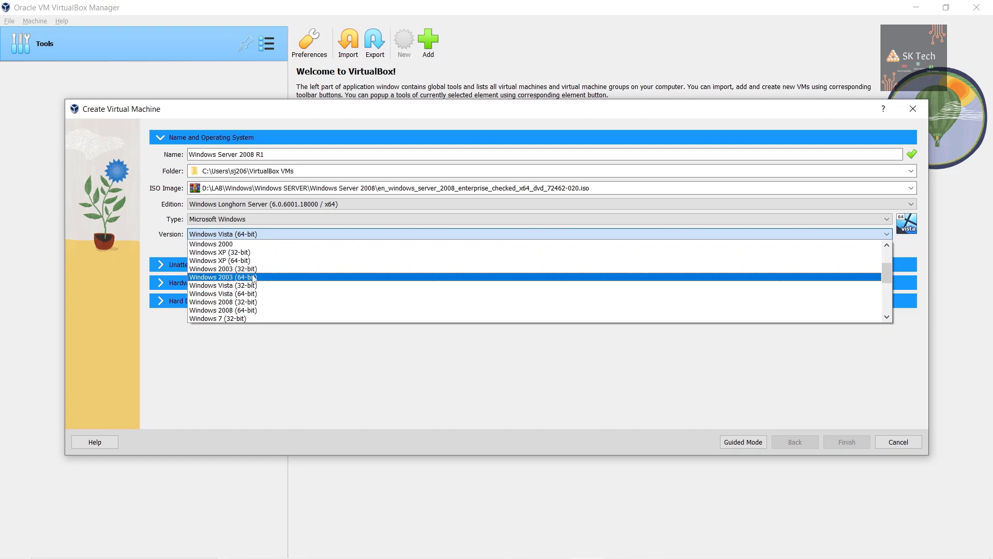
pyautogui.click(257, 310)
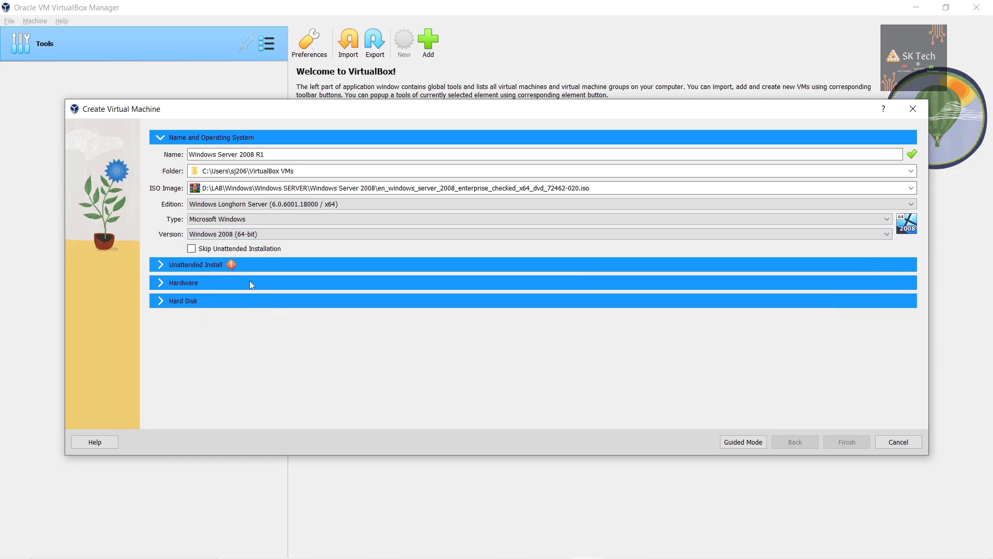
pyautogui.click(191, 249)
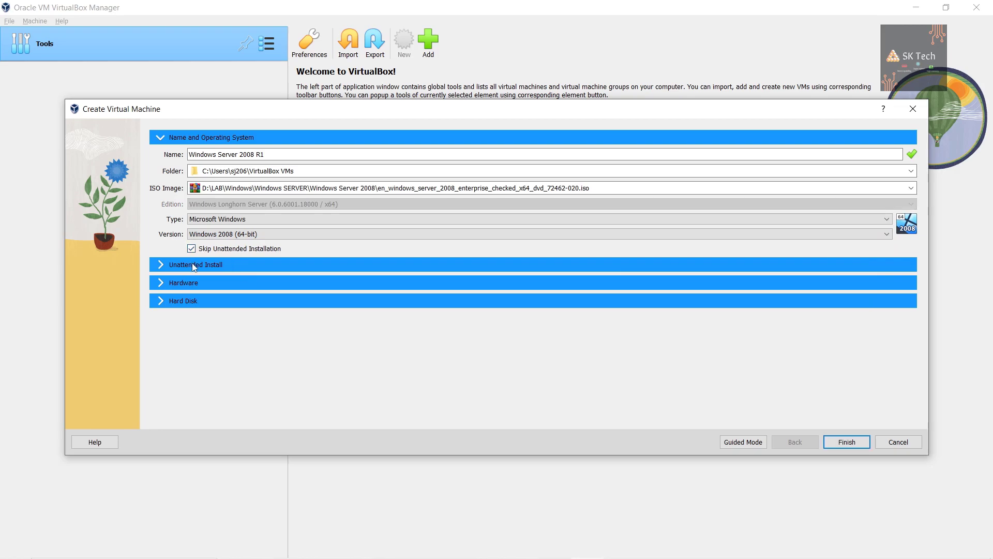
pyautogui.click(195, 265)
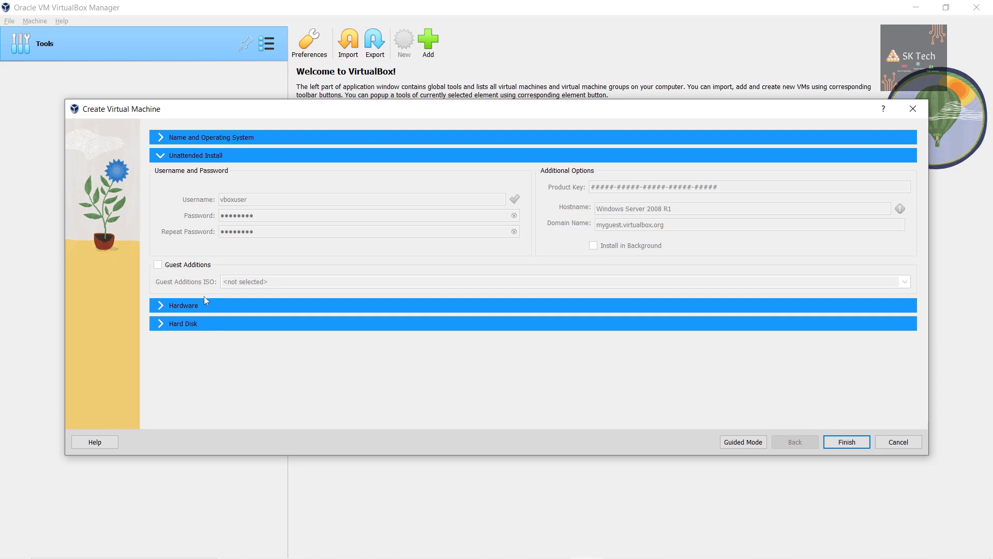
# Give the machine 4096 MB of base memory and 2 processors, and finish creating it
pyautogui.click(199, 309)
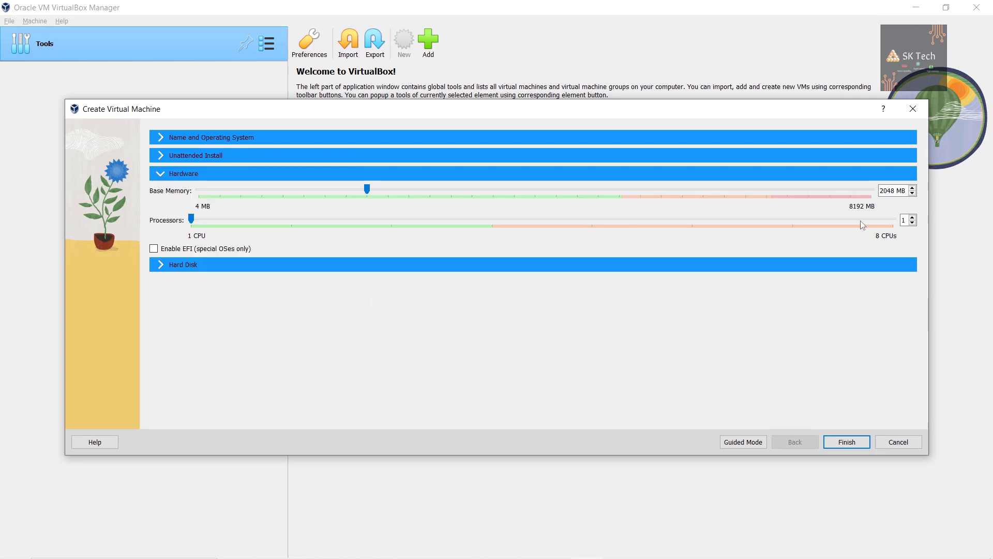
pyautogui.moveTo(898, 190); pyautogui.dragTo(879, 190)
pyautogui.write('409')
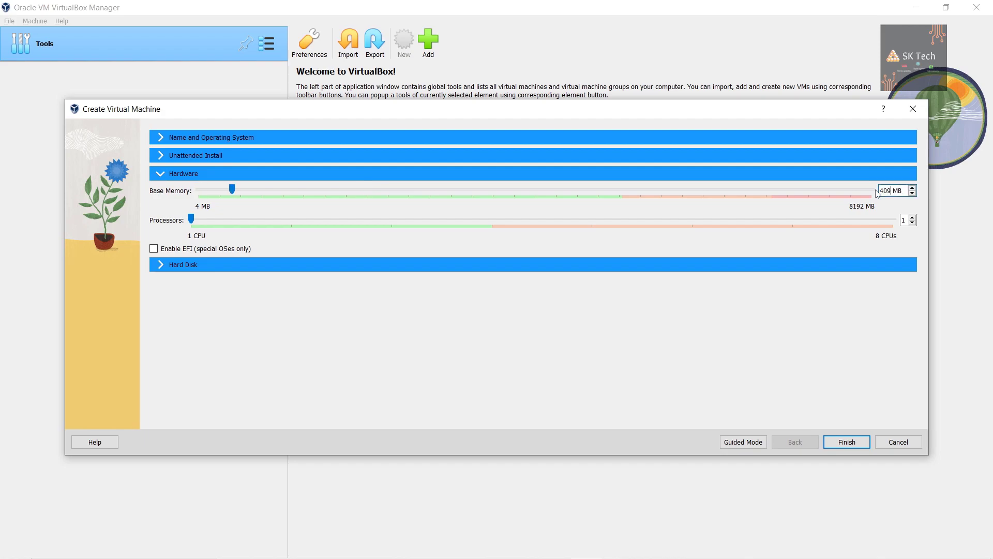
pyautogui.write('6')
pyautogui.press('Tab')
pyautogui.write('3')
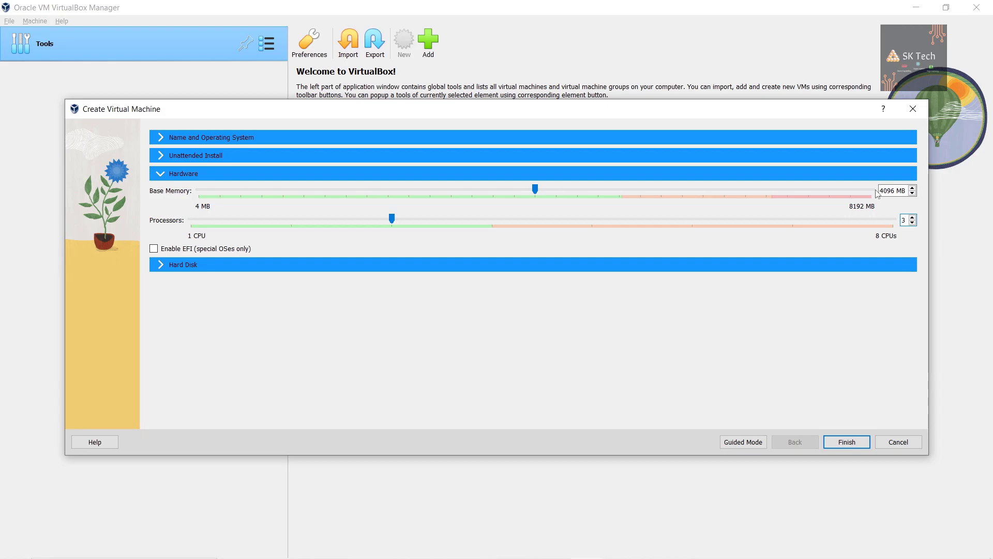
pyautogui.press('Down')
pyautogui.press('Return')
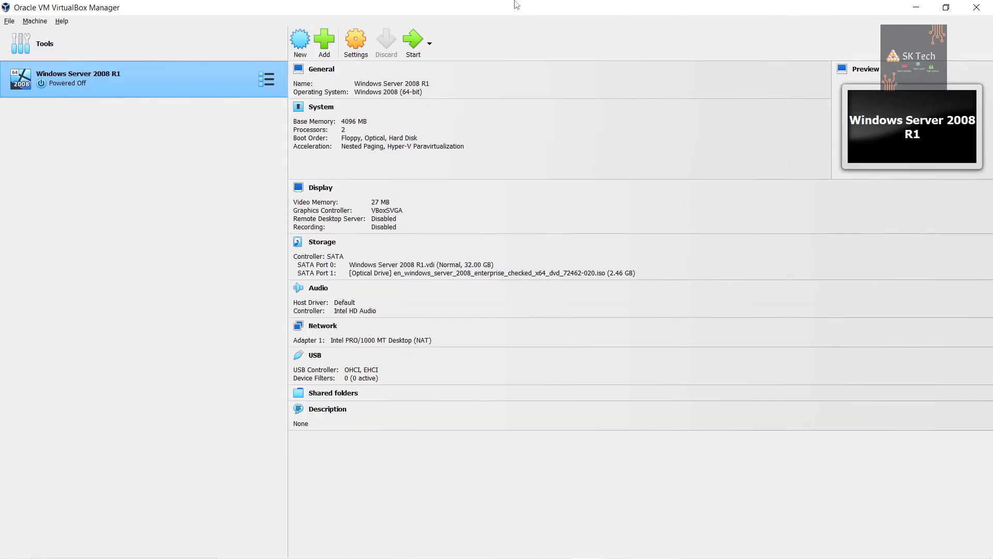
# Set the pointing device to PS/2 Mouse in the new machine's system settings
pyautogui.click(365, 40)
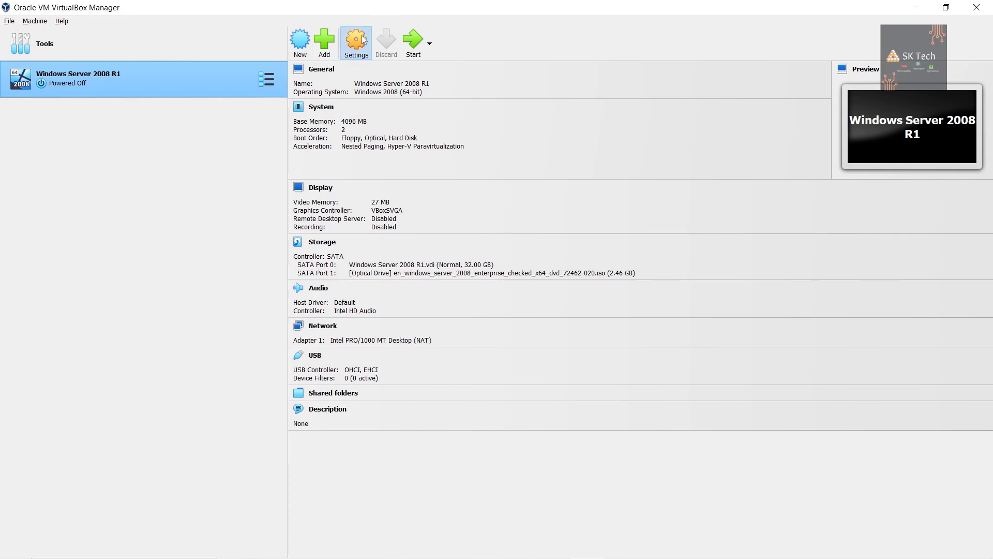
pyautogui.click(359, 187)
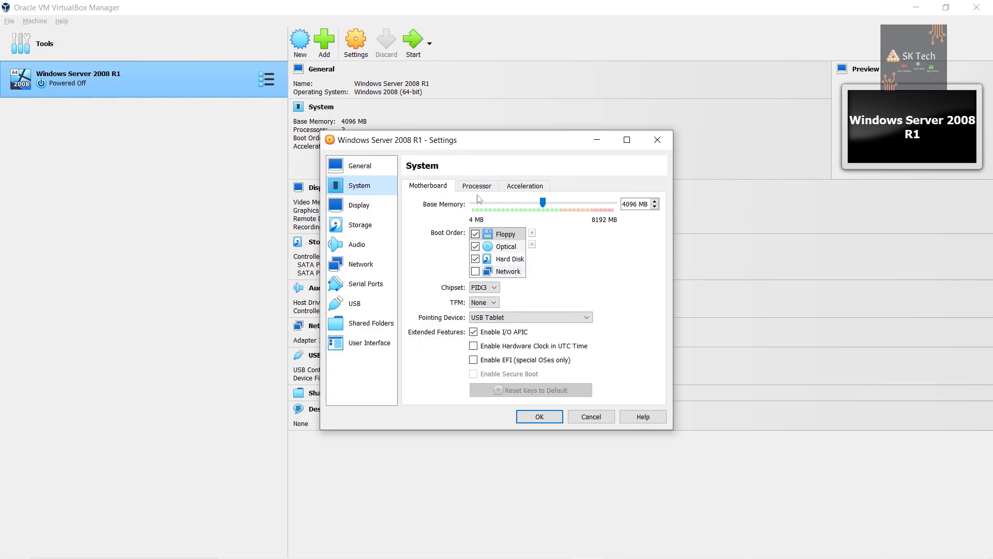
pyautogui.click(510, 318)
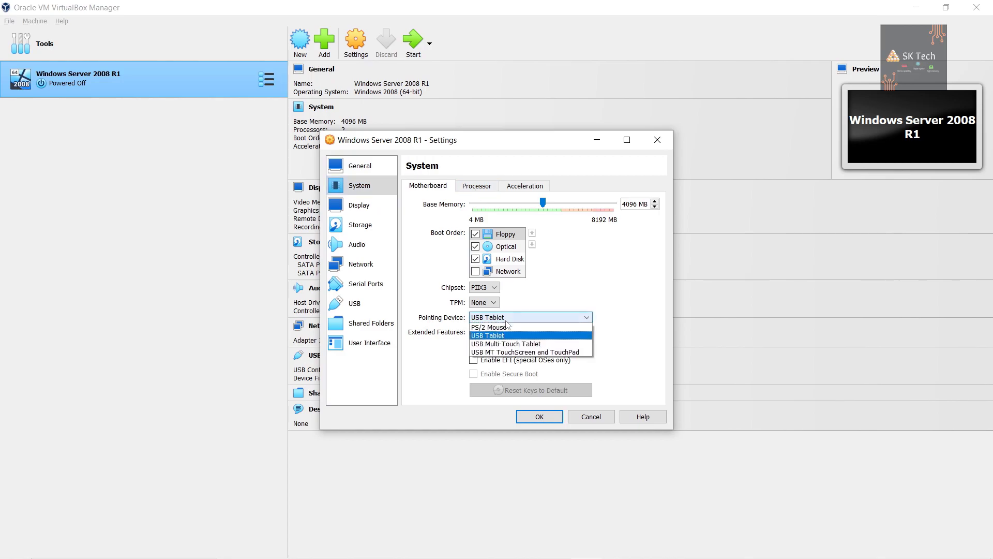
pyautogui.click(510, 330)
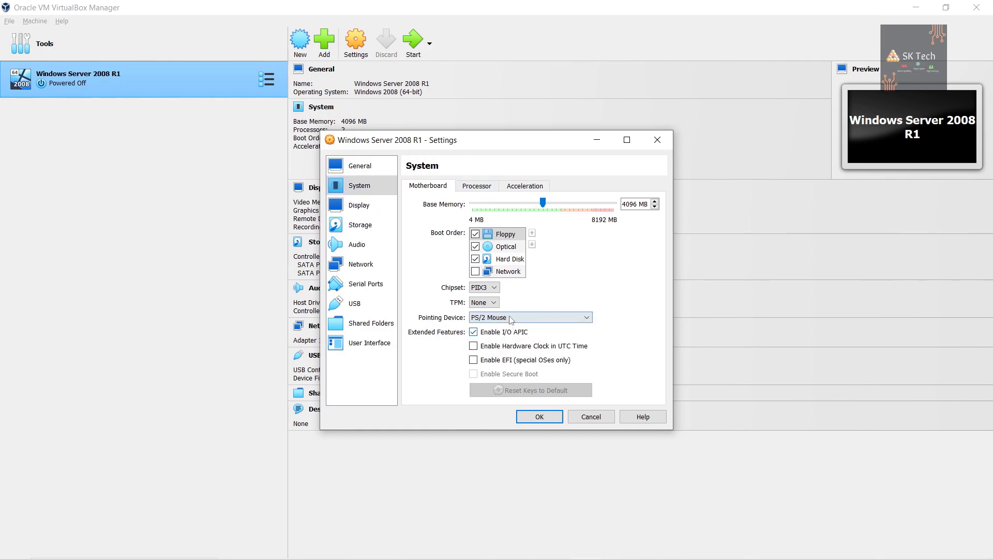
# Enable PAE/NX among the extended features of the machine's processor
pyautogui.click(479, 190)
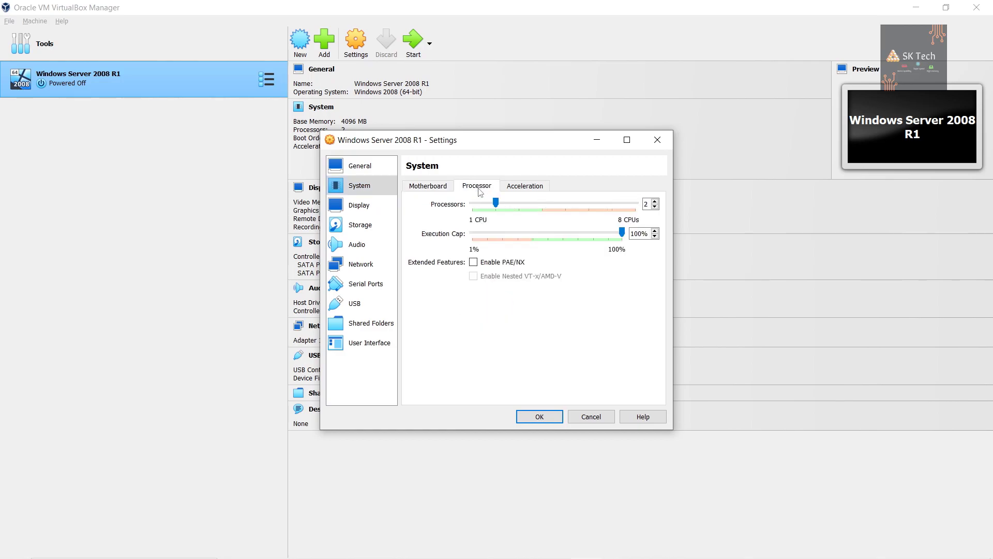
pyautogui.click(528, 190)
pyautogui.click(494, 189)
pyautogui.click(474, 263)
# Enable 3D acceleration for the machine's display and raise the video memory to 256 MB
pyautogui.click(378, 206)
pyautogui.click(506, 307)
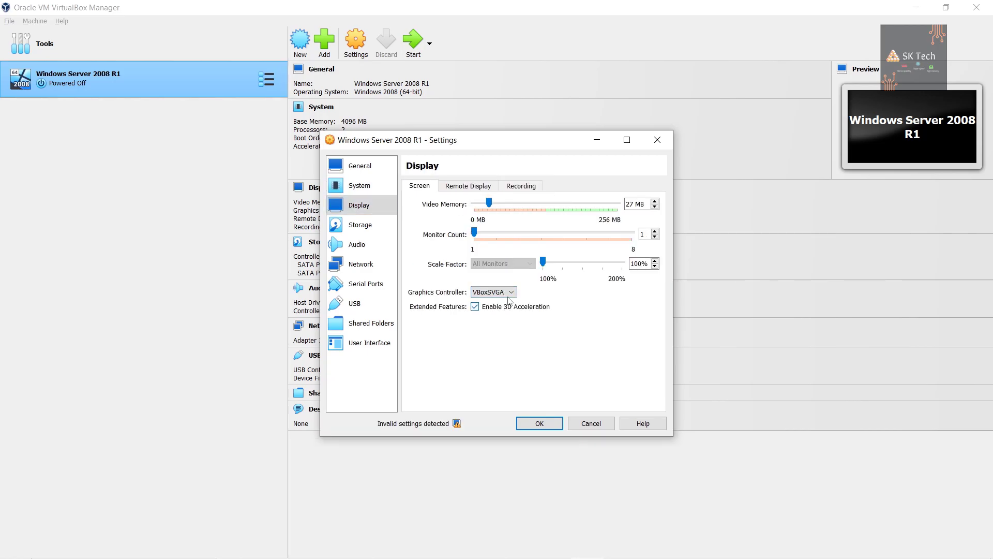
pyautogui.moveTo(489, 202); pyautogui.dragTo(617, 202)
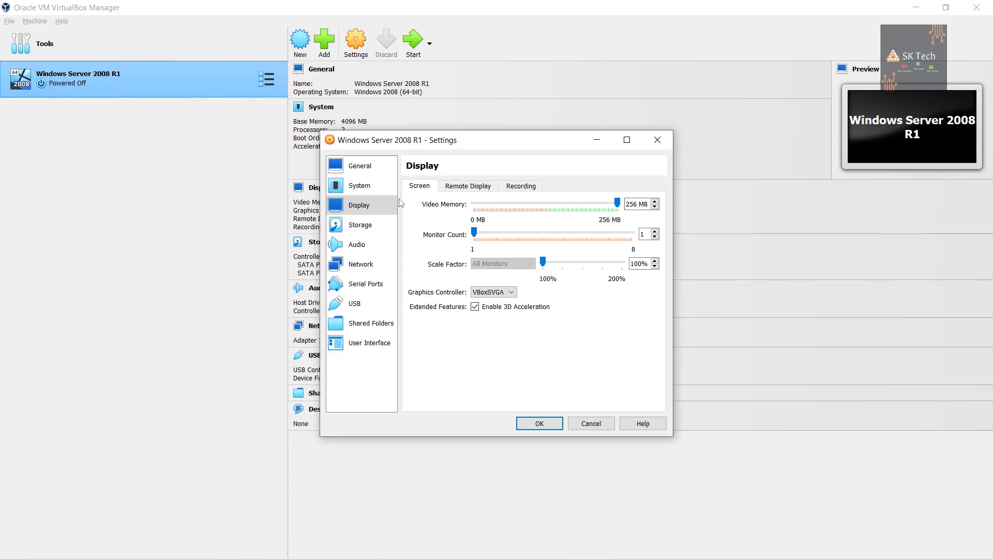
# Attach network adapter 1 to the Bridged Adapter and save the machine's settings
pyautogui.click(388, 223)
pyautogui.click(442, 218)
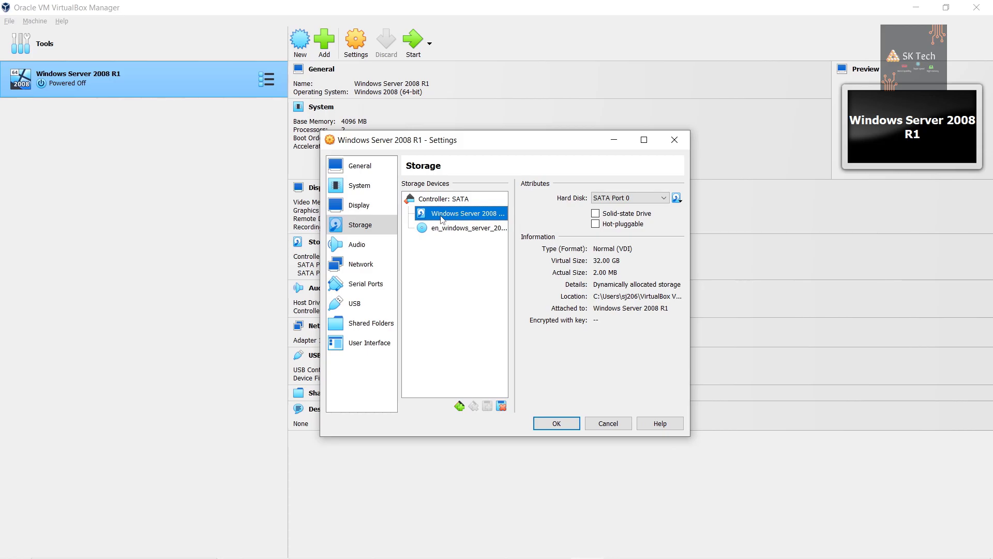
pyautogui.click(365, 245)
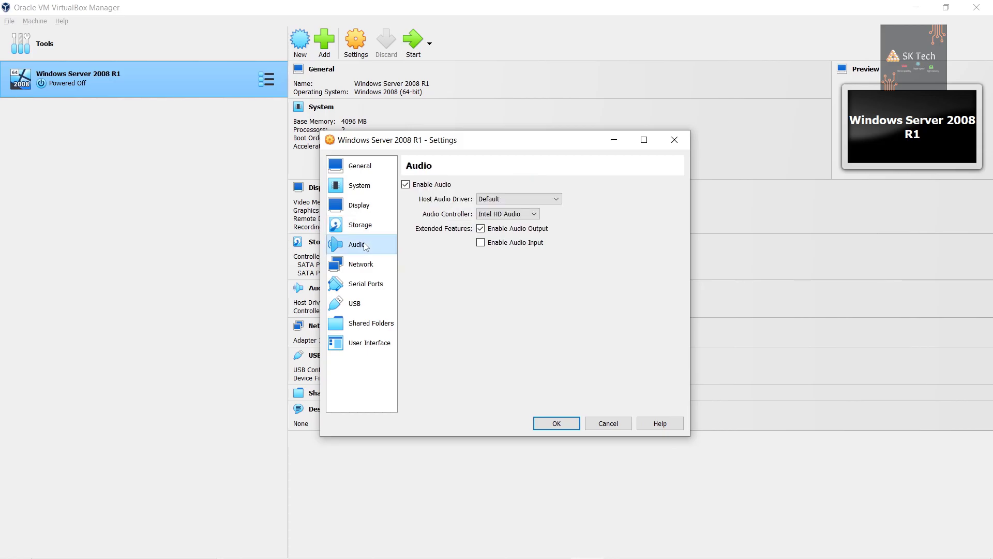
pyautogui.click(367, 265)
pyautogui.click(506, 217)
pyautogui.click(511, 241)
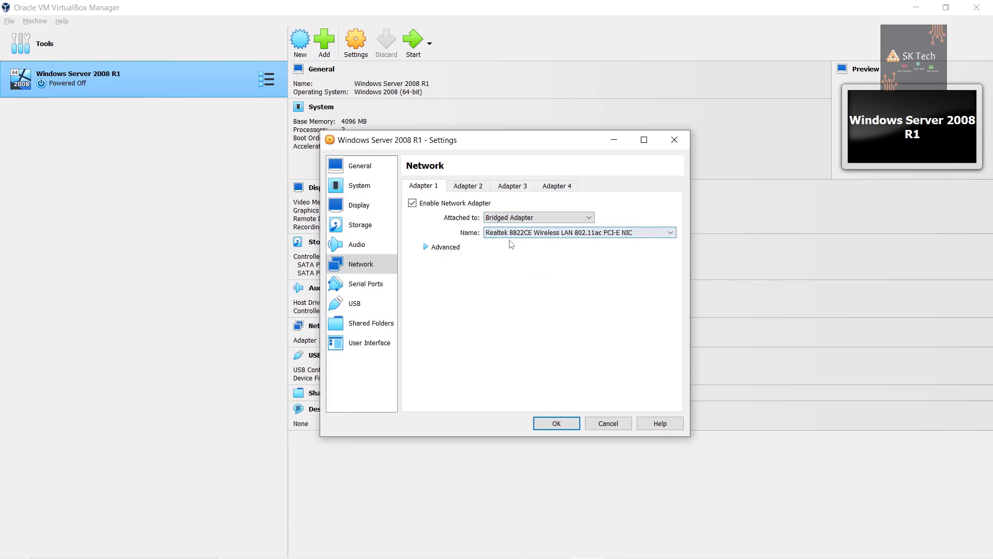
pyautogui.click(557, 424)
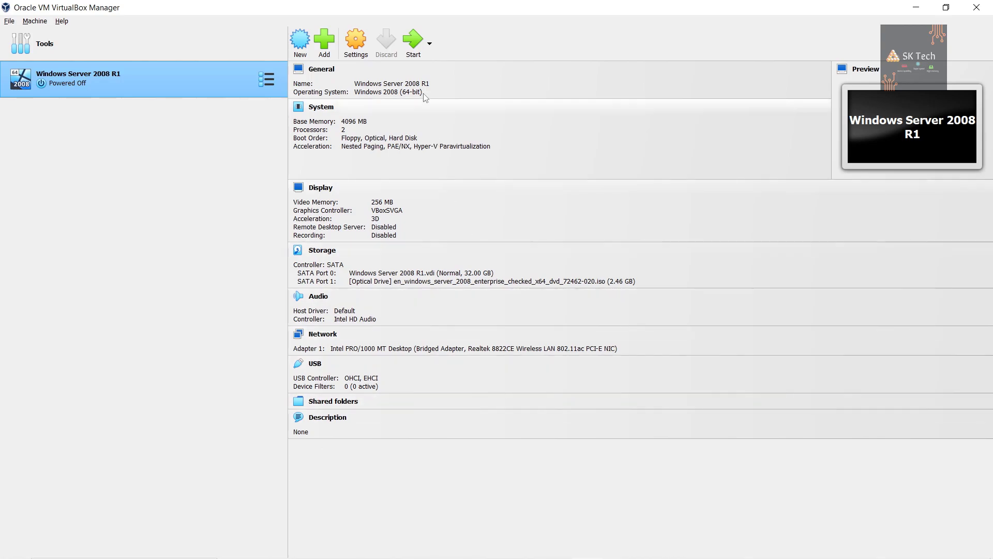
# Start the Windows Server 2008 R1 virtual machine and show it in full-screen mode
pyautogui.click(409, 45)
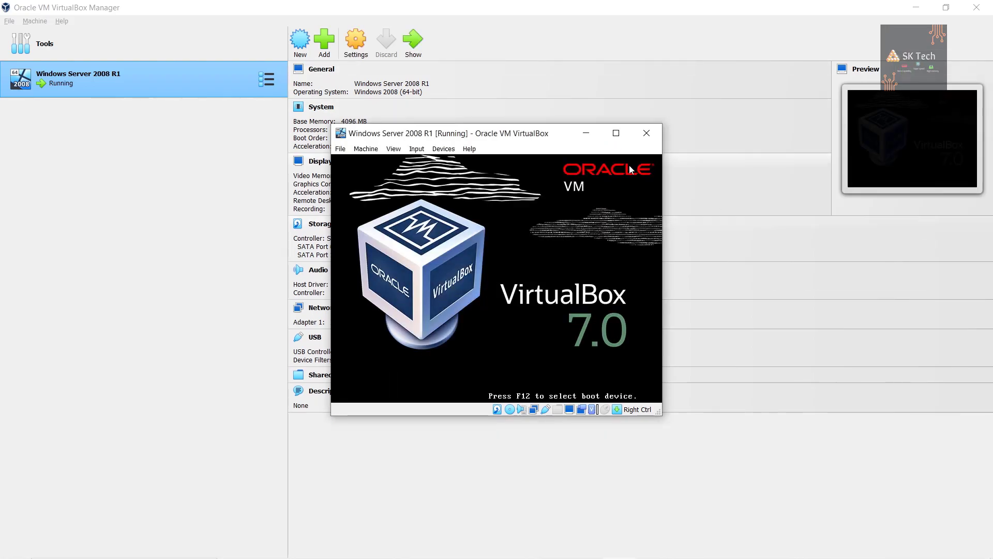
pyautogui.click(616, 133)
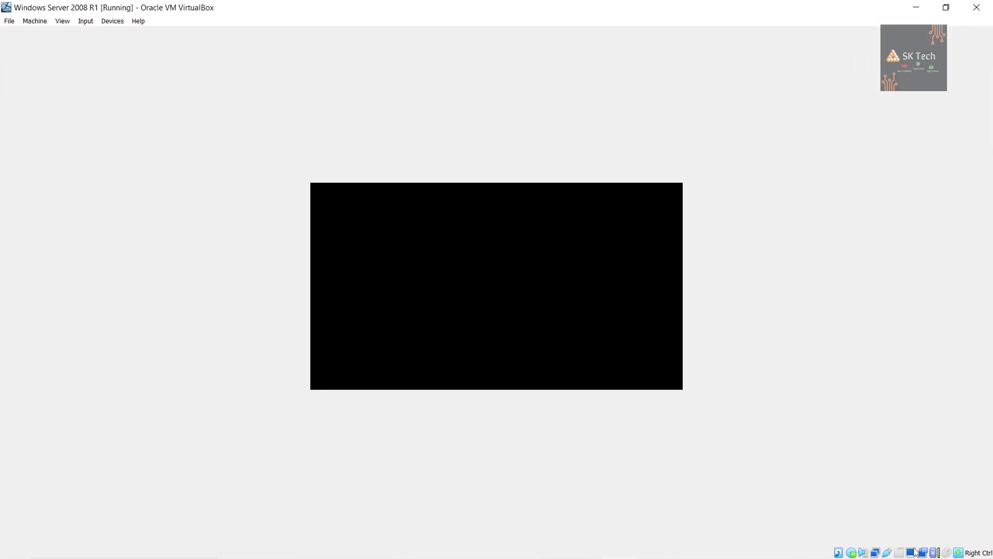
pyautogui.click(63, 21)
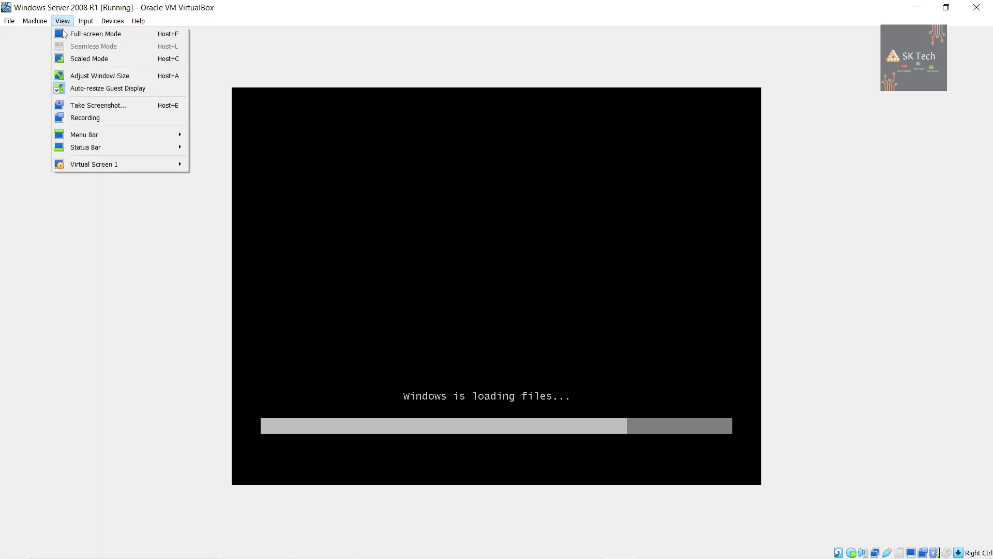
pyautogui.click(63, 32)
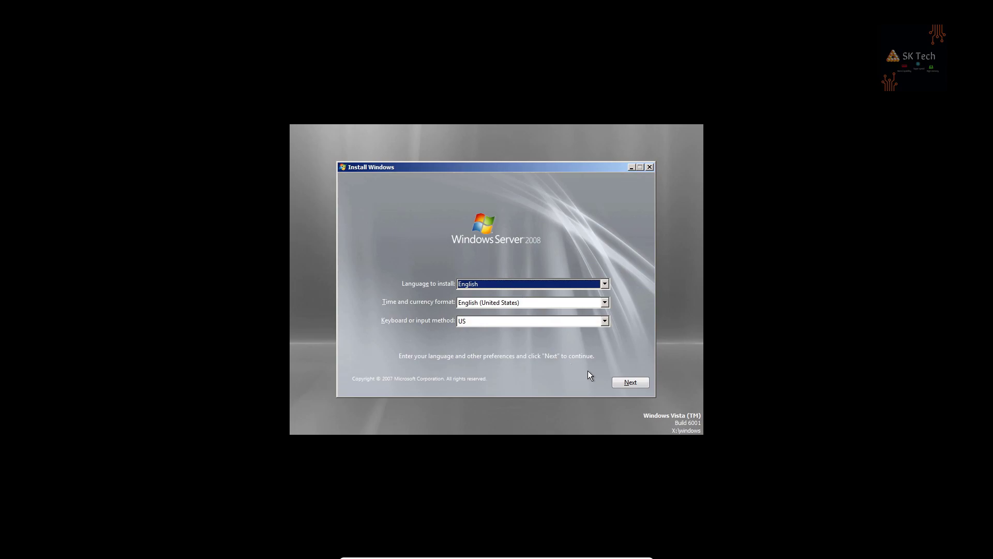
# Start the Windows Server 2008 installation with English language and US keyboard settings, declining to enter a product key
pyautogui.click(617, 378)
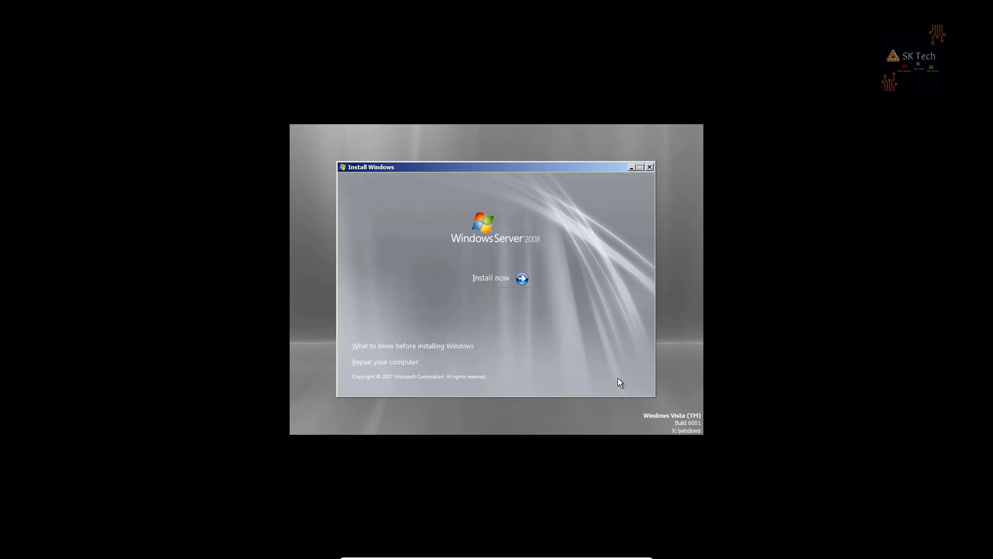
pyautogui.click(499, 284)
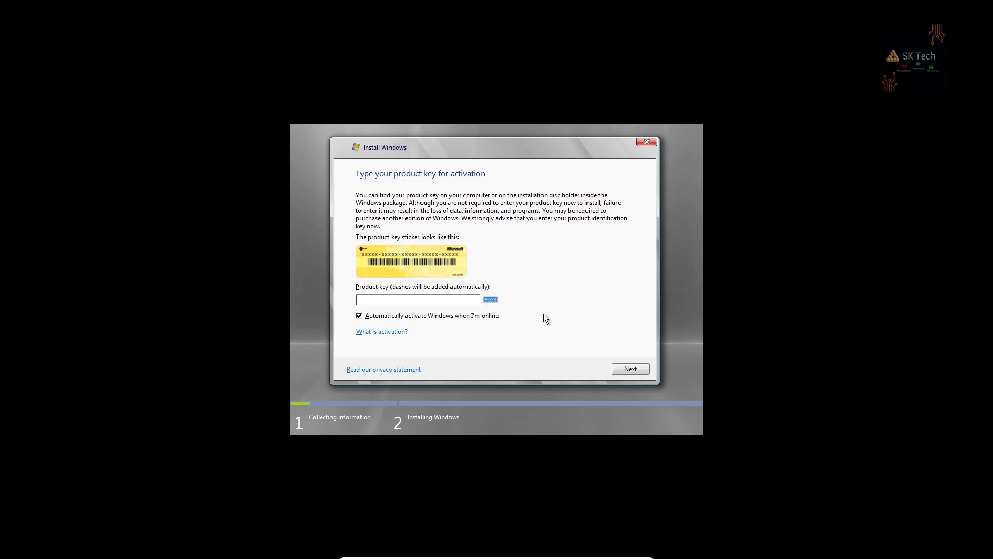
pyautogui.click(625, 370)
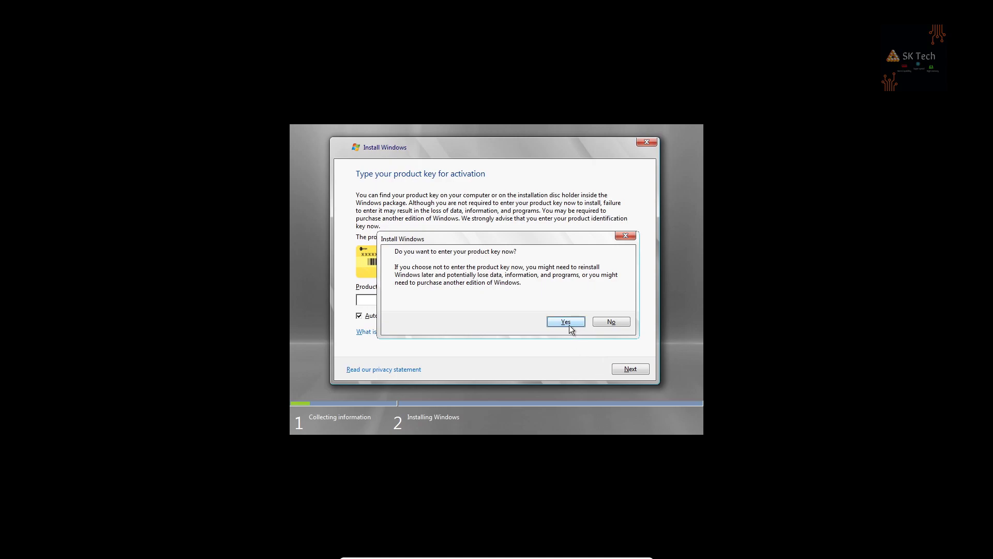
pyautogui.click(603, 323)
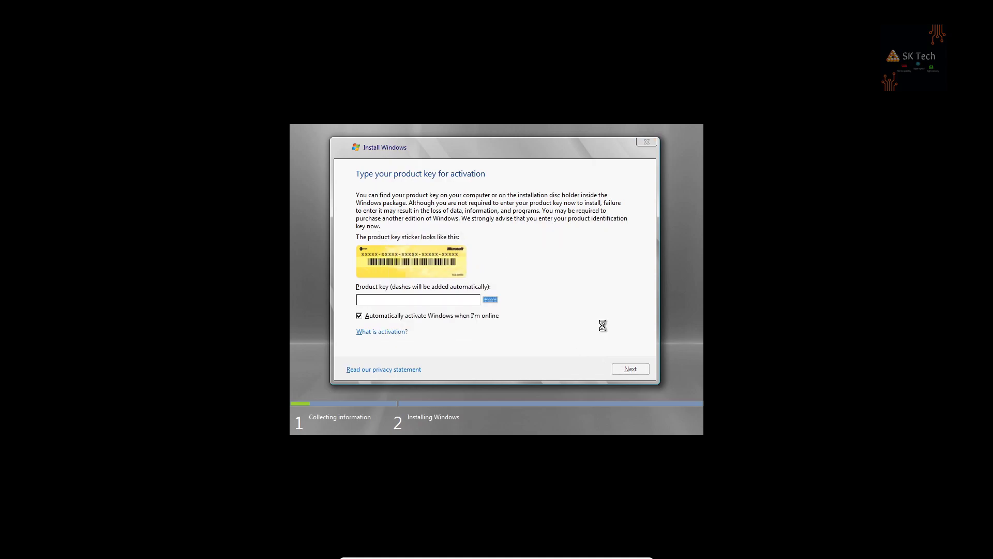
# Choose the Windows Longhorn Server edition, confirming it as purchased, and start a custom installation on Disk 0's unallocated space
pyautogui.click(438, 214)
pyautogui.click(438, 210)
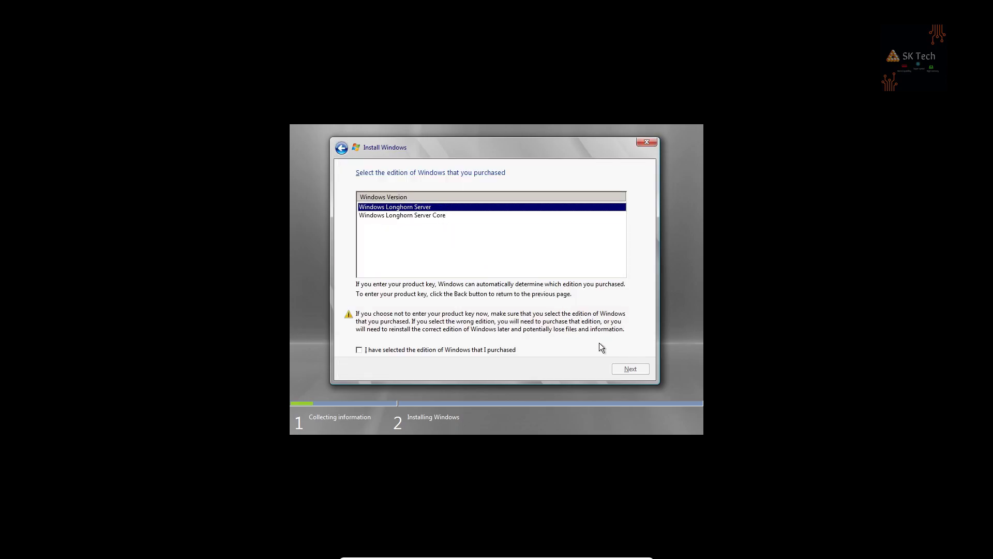
pyautogui.click(388, 349)
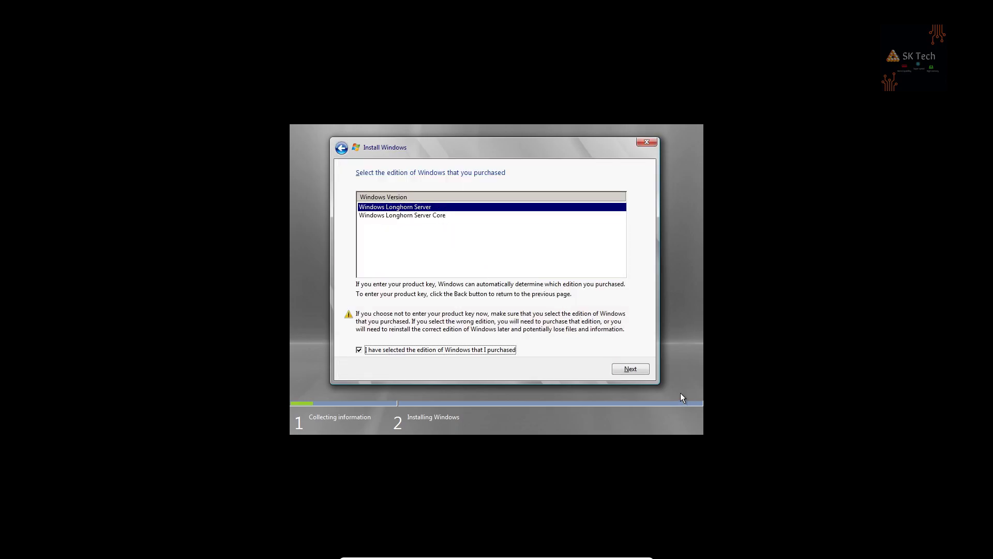
pyautogui.click(638, 372)
pyautogui.press('space')
pyautogui.click(629, 372)
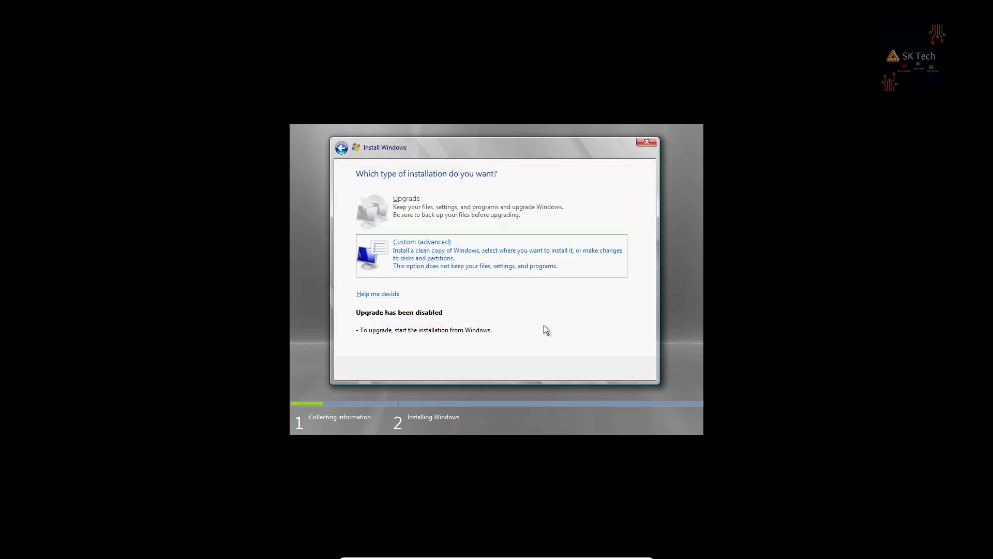
pyautogui.click(462, 265)
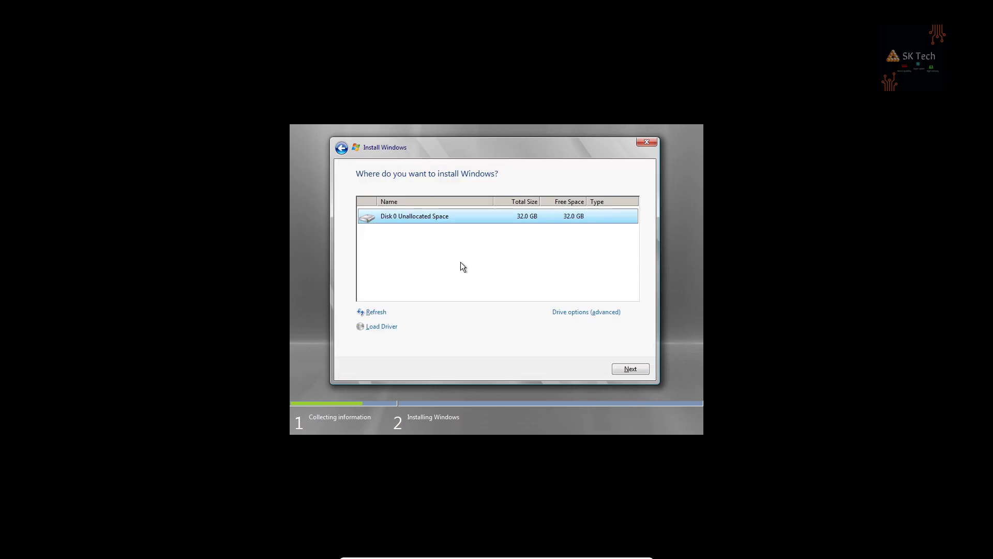
pyautogui.click(625, 372)
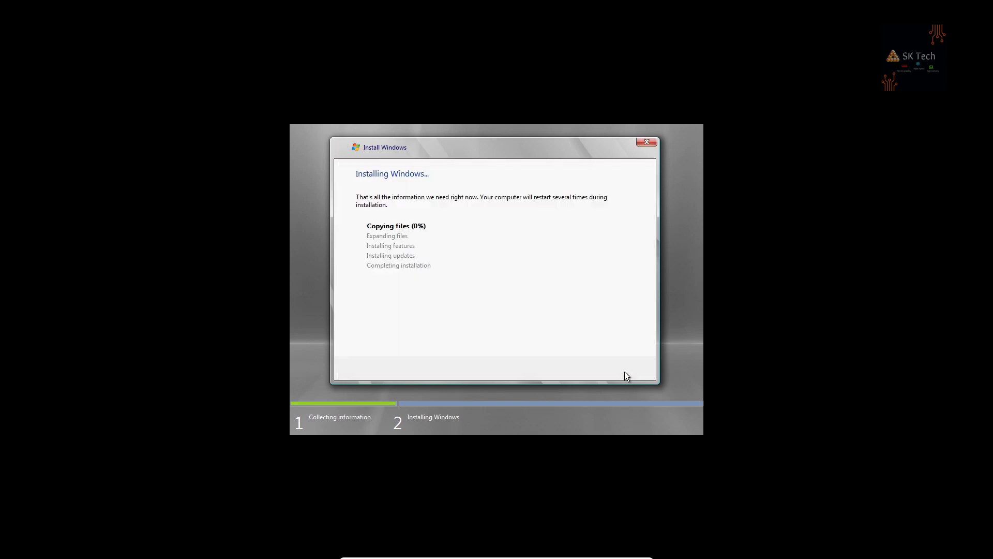
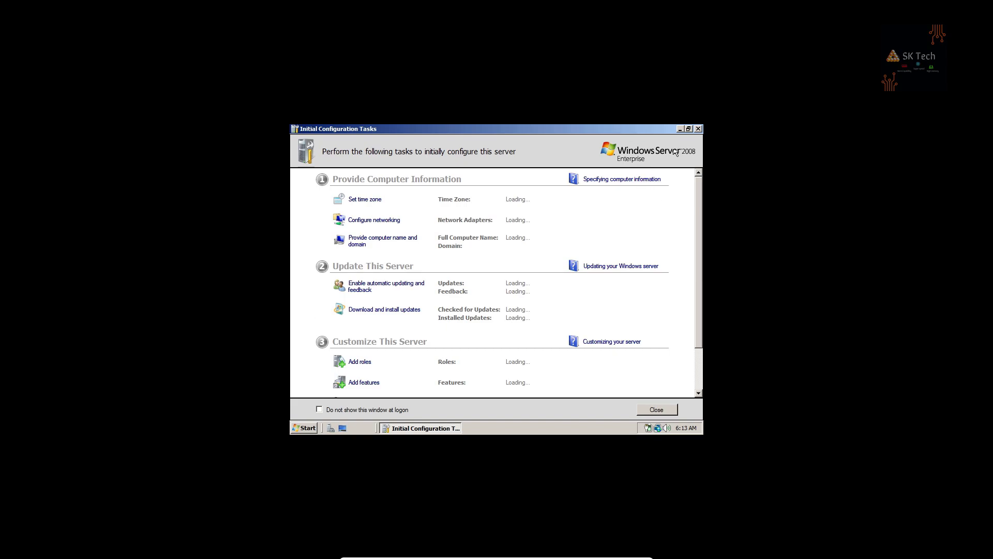
# Dismiss the Initial Configuration Tasks and check which desktop backgrounds are available in the Pictures location
pyautogui.click(698, 129)
pyautogui.rightClick(363, 224)
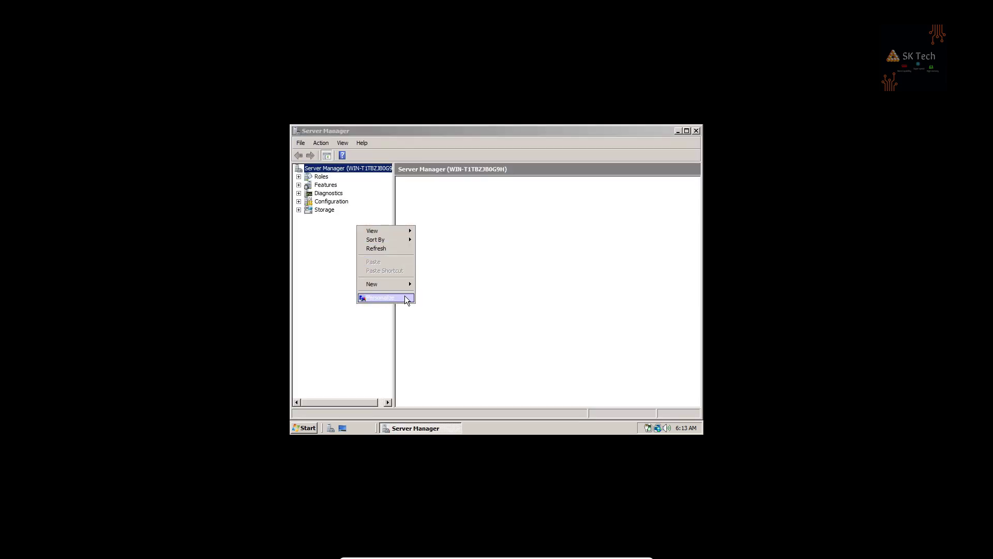
pyautogui.click(405, 296)
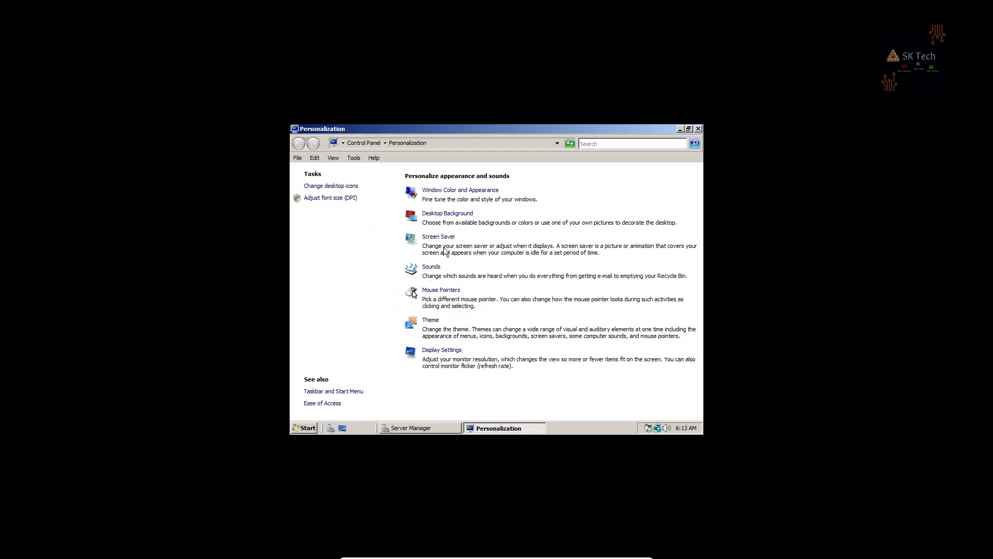
pyautogui.click(444, 215)
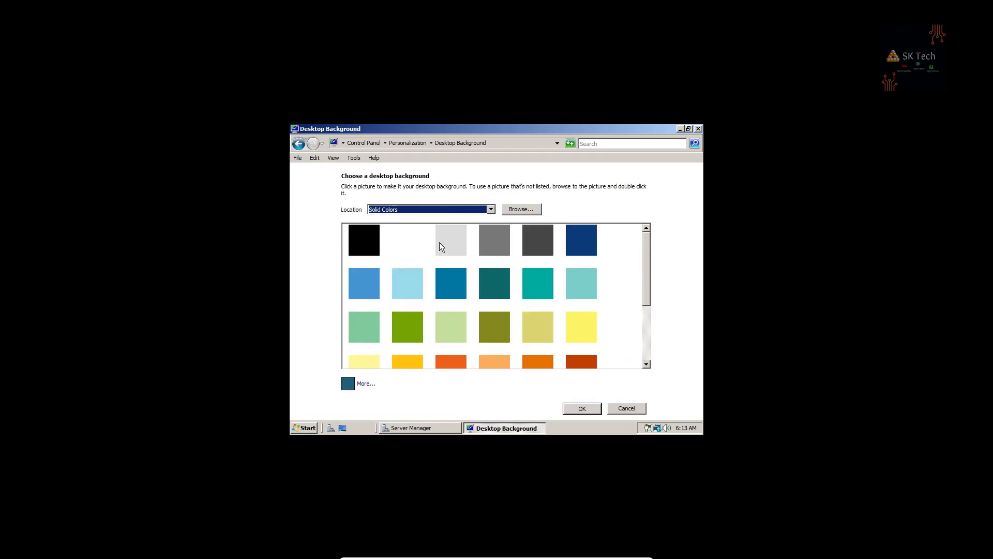
pyautogui.click(429, 211)
pyautogui.click(433, 228)
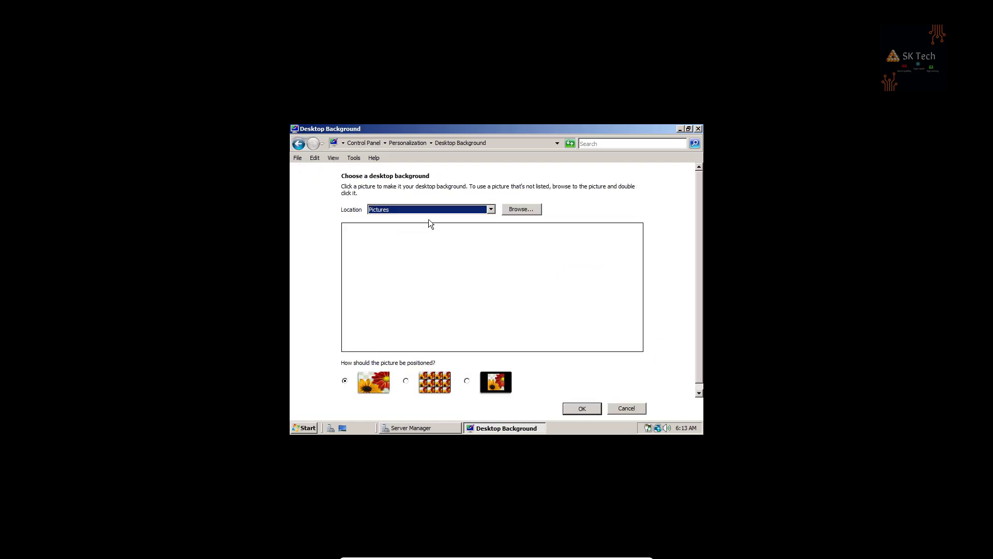
pyautogui.click(425, 215)
pyautogui.click(427, 221)
pyautogui.click(568, 409)
# Close the Server Manager window to clear the desktop
pyautogui.click(455, 428)
pyautogui.click(459, 429)
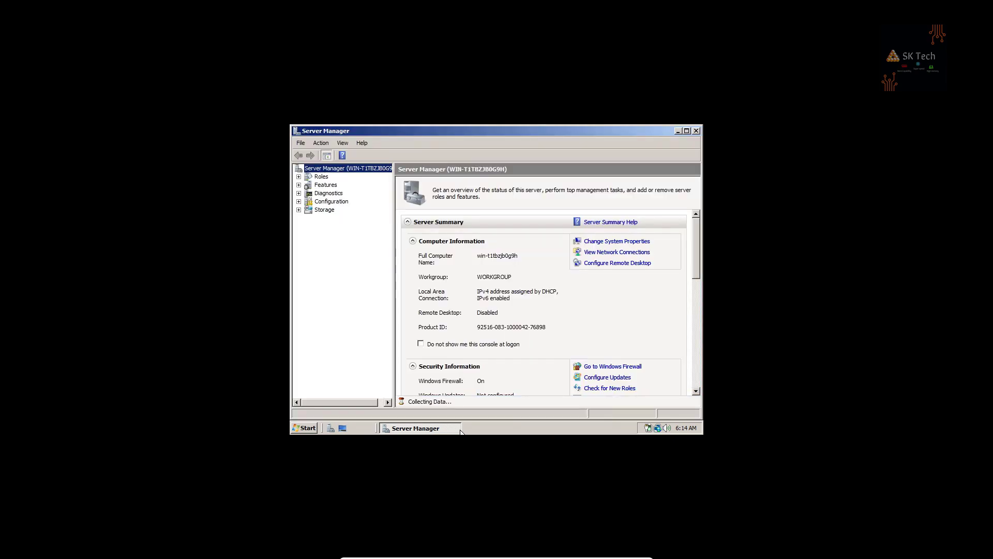
pyautogui.click(689, 133)
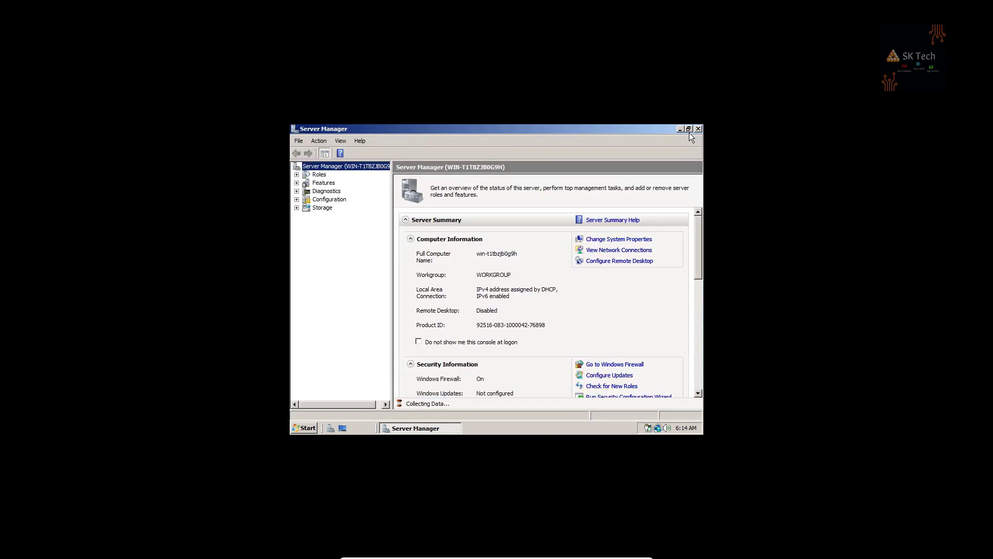
pyautogui.click(698, 129)
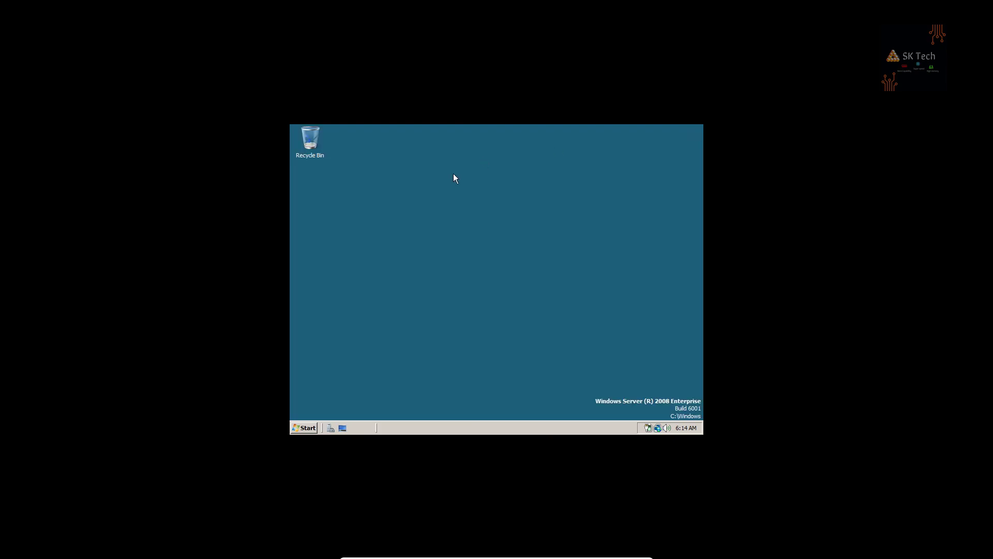
# Open the Display Settings from the desktop's personalization options
pyautogui.rightClick(454, 174)
pyautogui.click(494, 244)
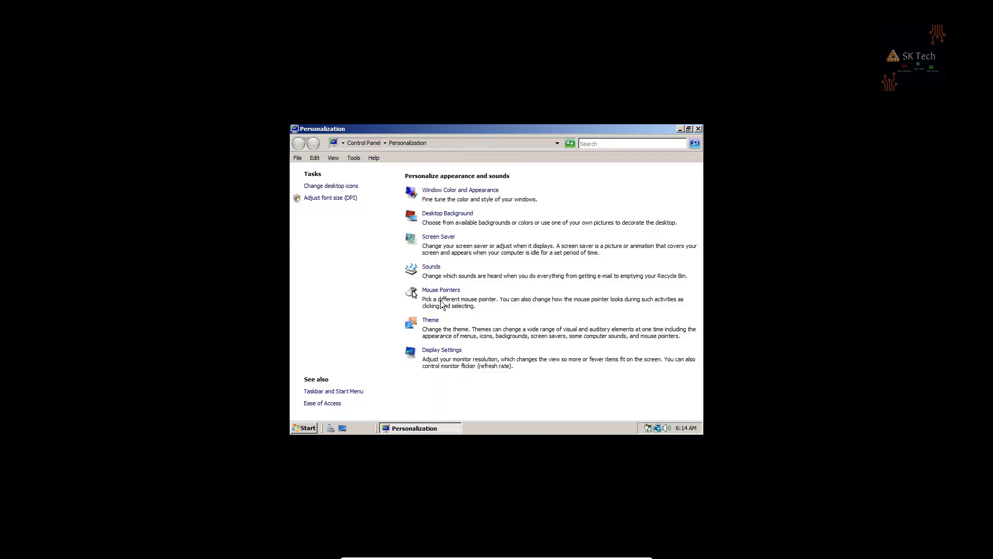
pyautogui.click(455, 351)
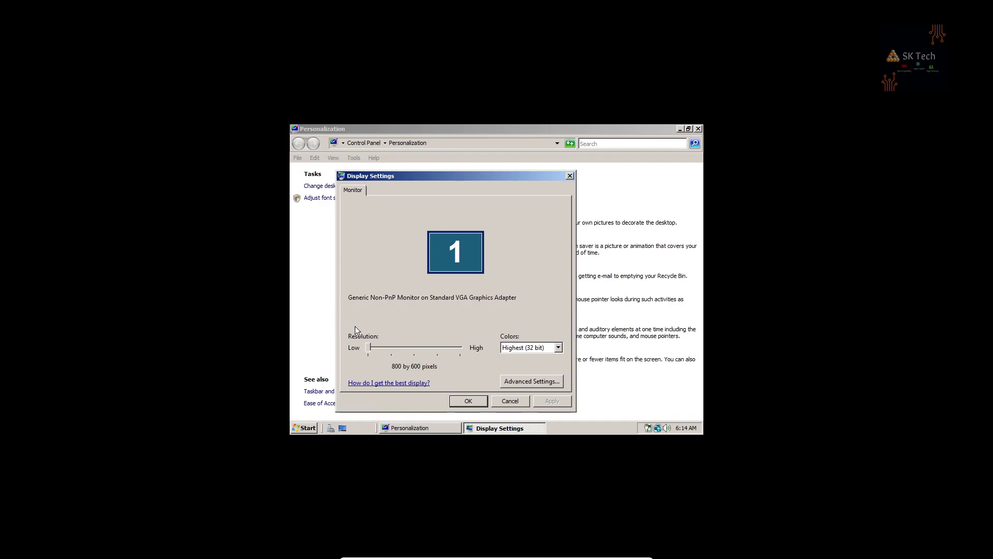
# Try a screen resolution of 1600 by 1200 pixels
pyautogui.moveTo(369, 344); pyautogui.dragTo(459, 349)
pyautogui.click(540, 405)
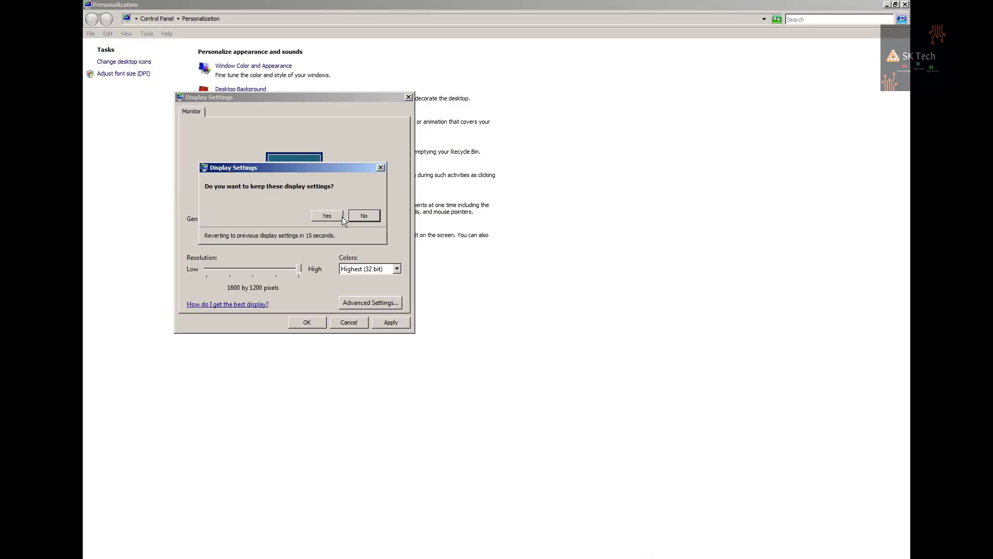
pyautogui.click(354, 216)
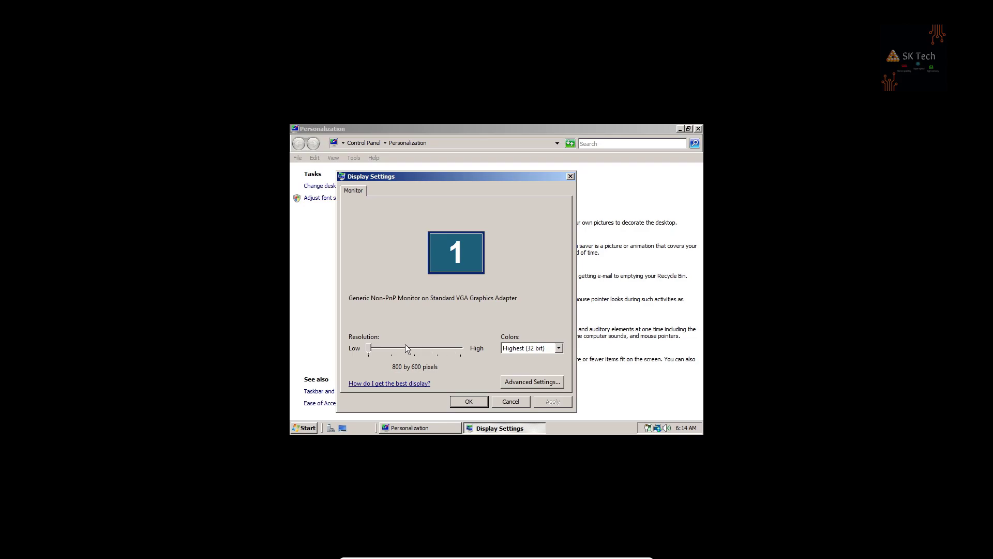
# Set the screen resolution to 1280 by 1024 pixels and keep the new display settings
pyautogui.moveTo(371, 348); pyautogui.dragTo(438, 348)
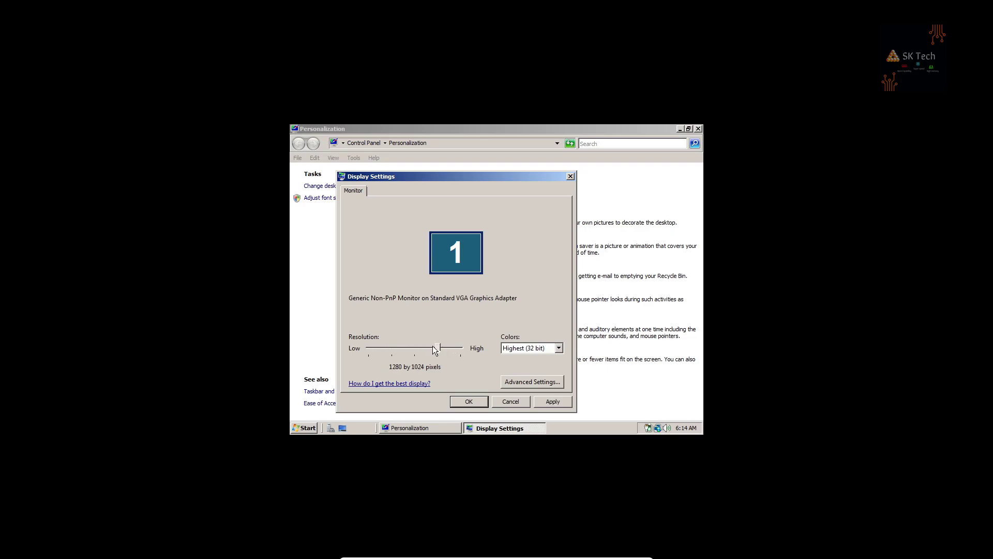
pyautogui.click(536, 401)
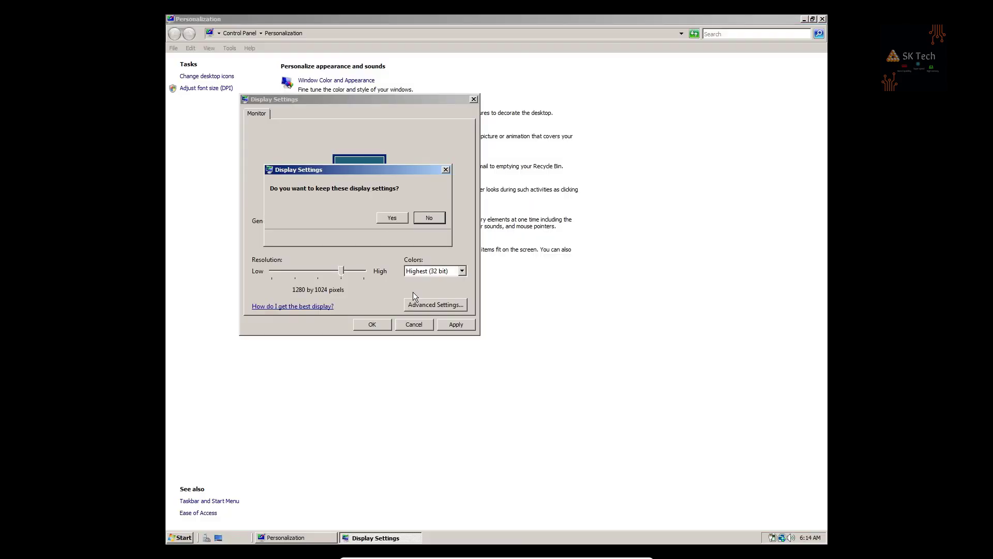
pyautogui.click(381, 219)
pyautogui.click(381, 323)
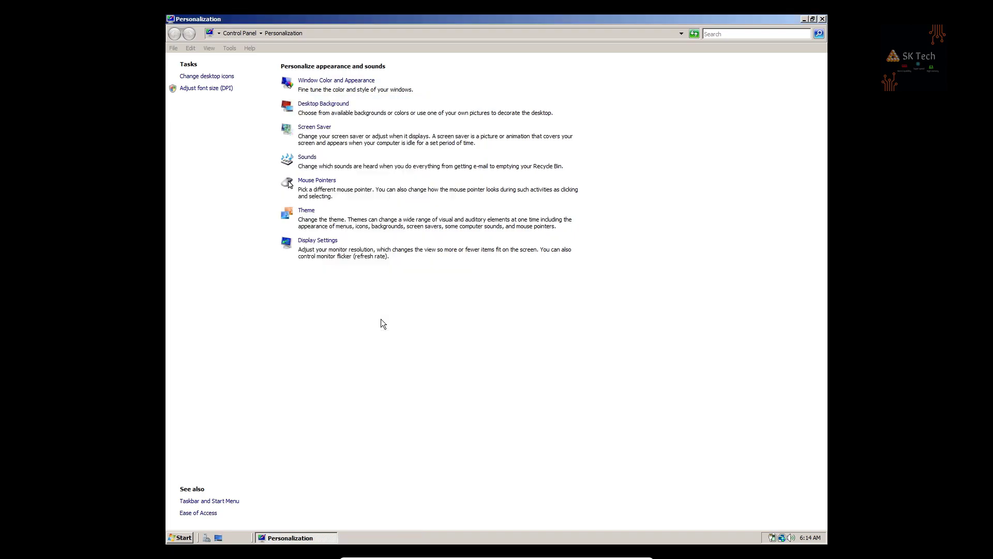
# Close the Personalization window and refresh the desktop
pyautogui.click(813, 19)
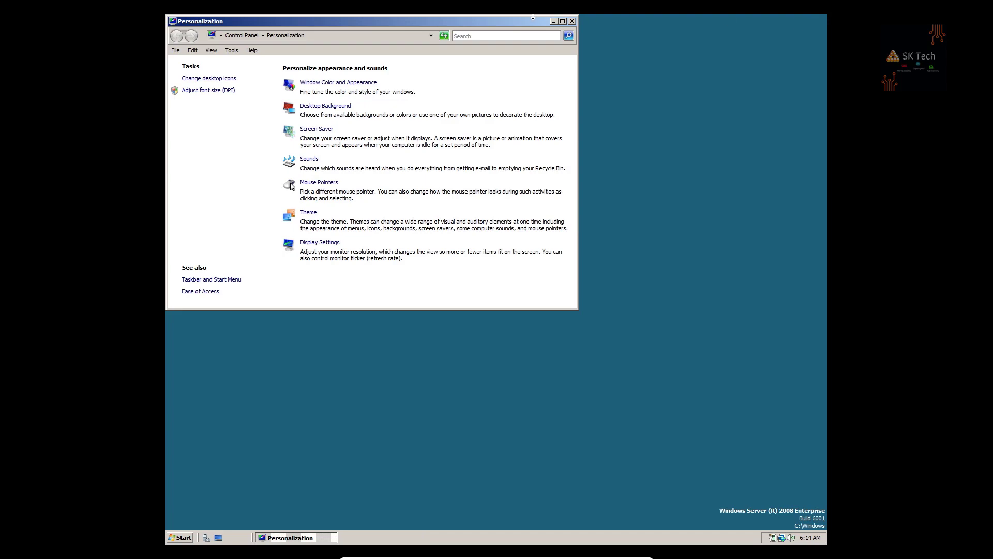
pyautogui.click(572, 21)
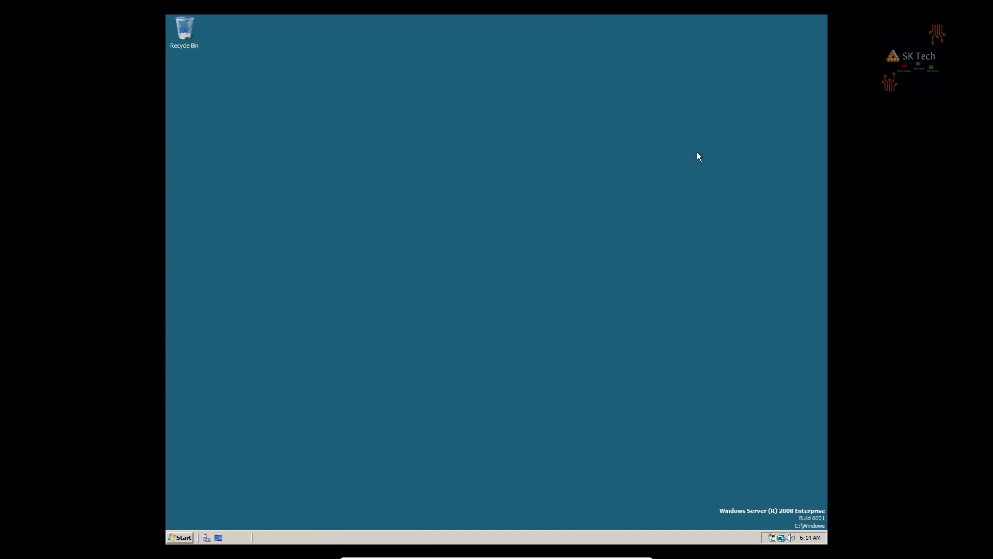
pyautogui.rightClick(667, 288)
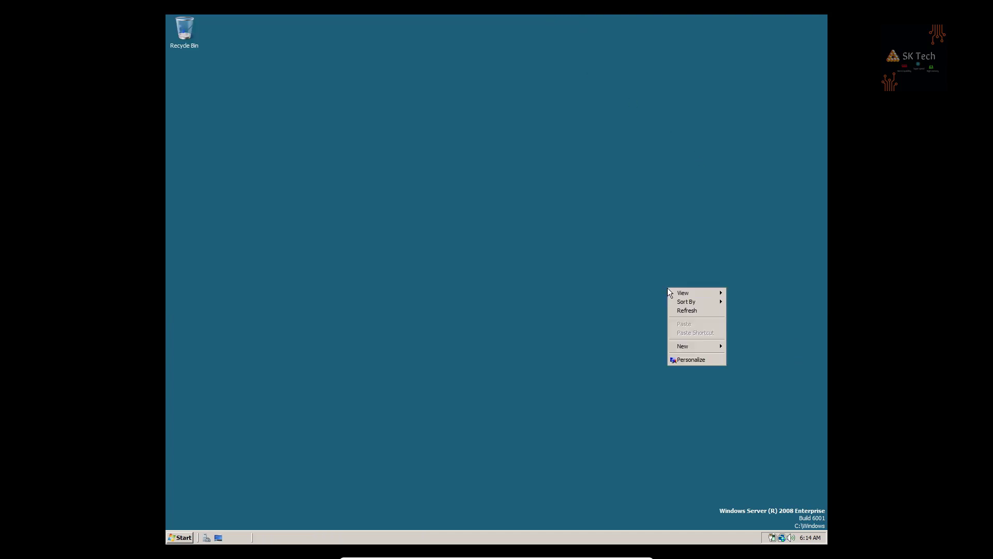
pyautogui.click(685, 309)
# Open google.com in Internet Explorer and accept the secure connection alert
pyautogui.click(175, 539)
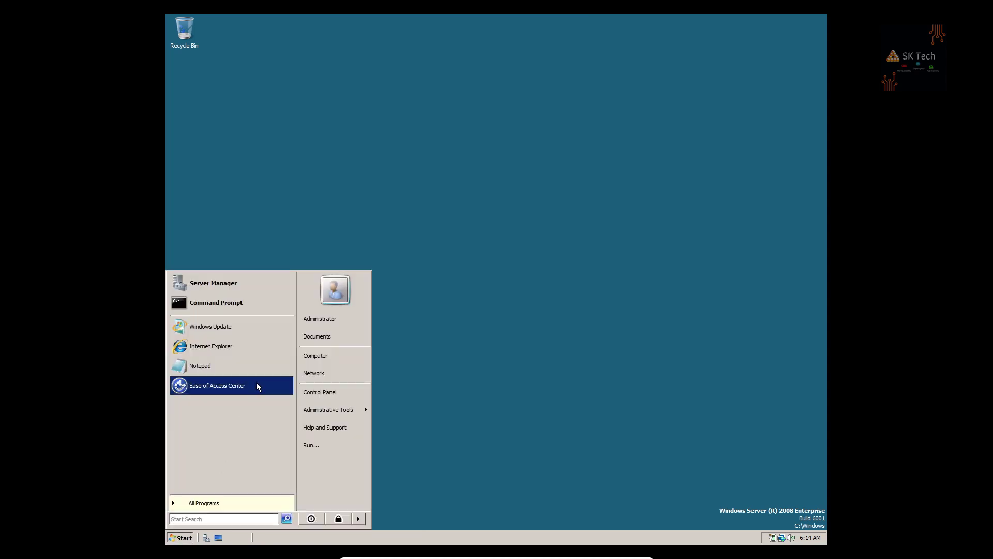
pyautogui.click(249, 352)
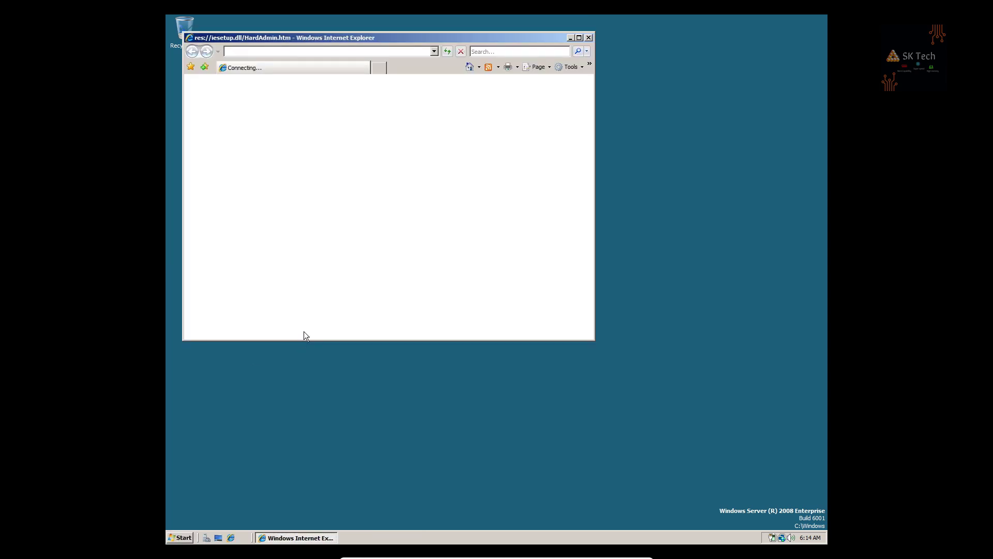
pyautogui.click(367, 52)
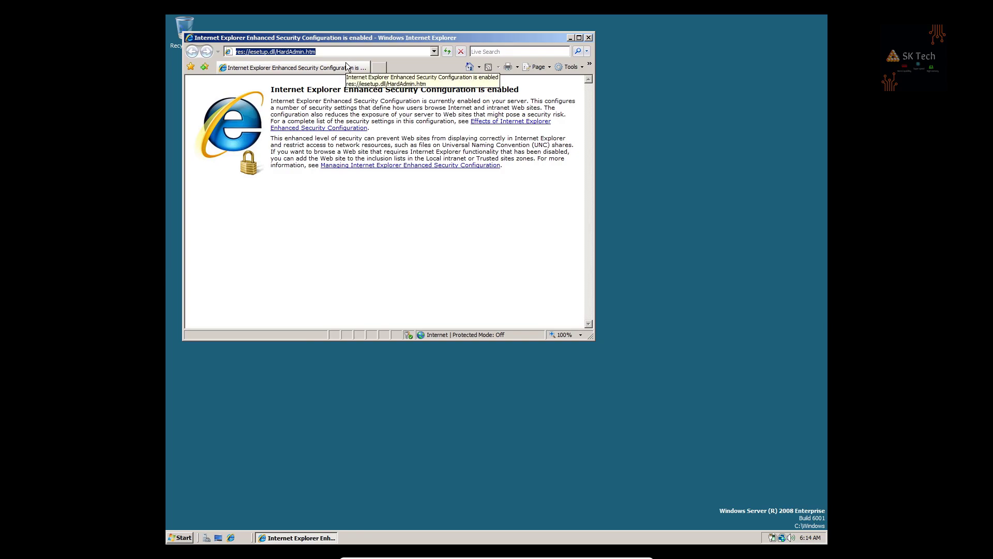
pyautogui.write('google.')
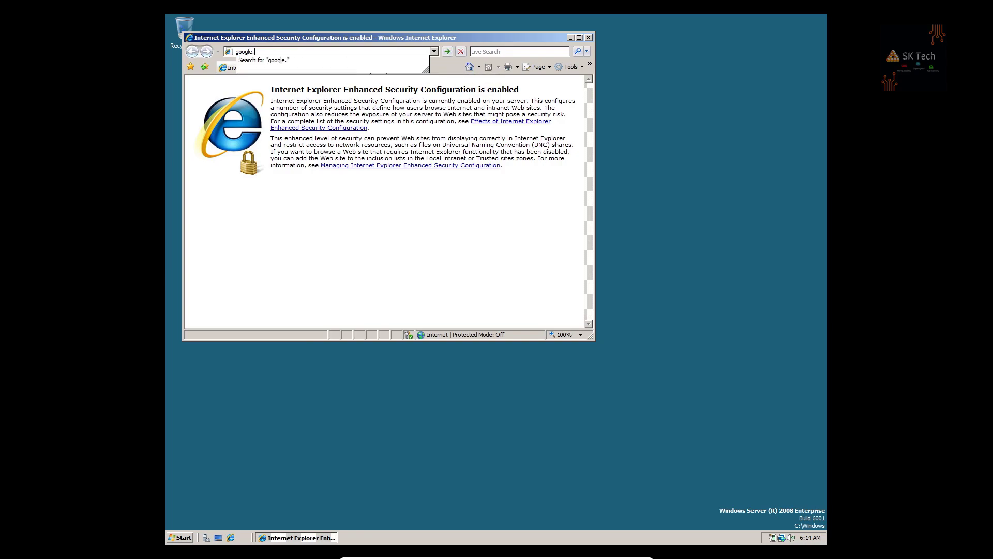
pyautogui.write('com')
pyautogui.press('Return')
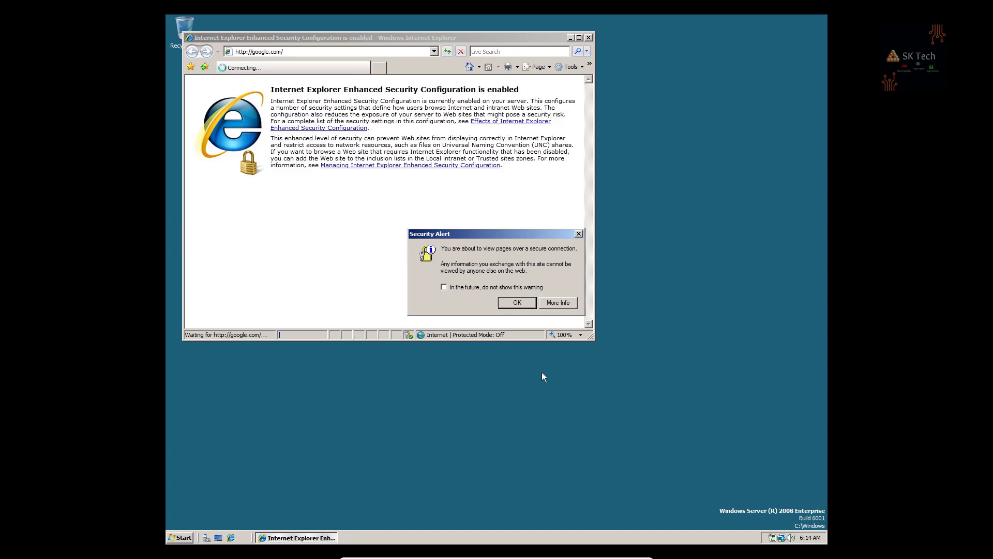
pyautogui.click(523, 304)
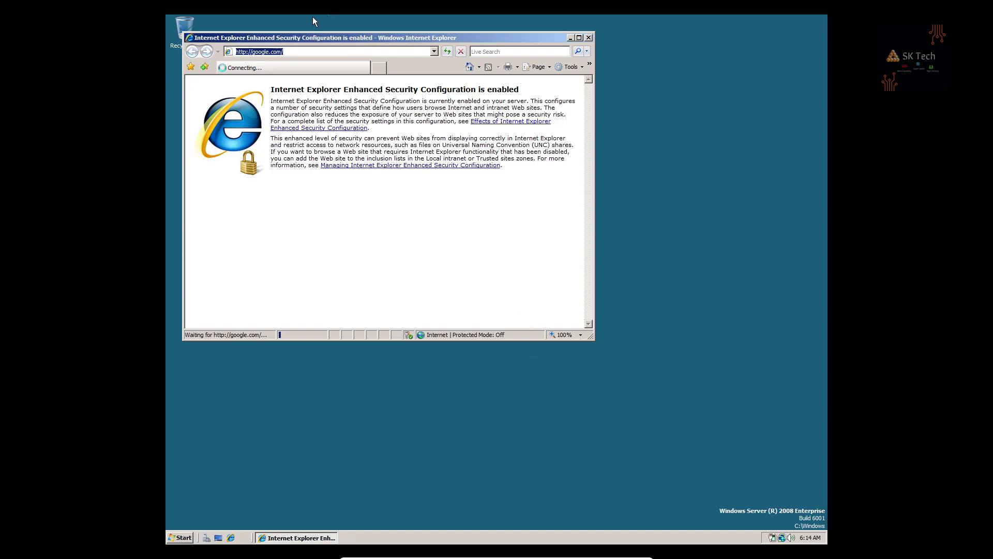
# Move the Recycle Bin to the desktop's lower-right corner and close the blocked google.com page
pyautogui.moveTo(310, 39); pyautogui.dragTo(408, 44)
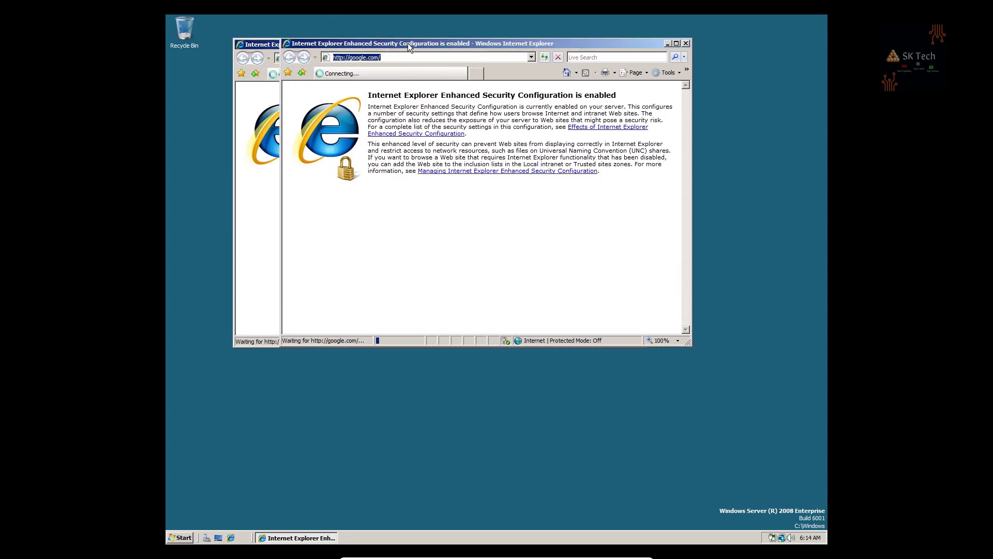
pyautogui.moveTo(178, 23); pyautogui.dragTo(799, 470)
pyautogui.click(390, 197)
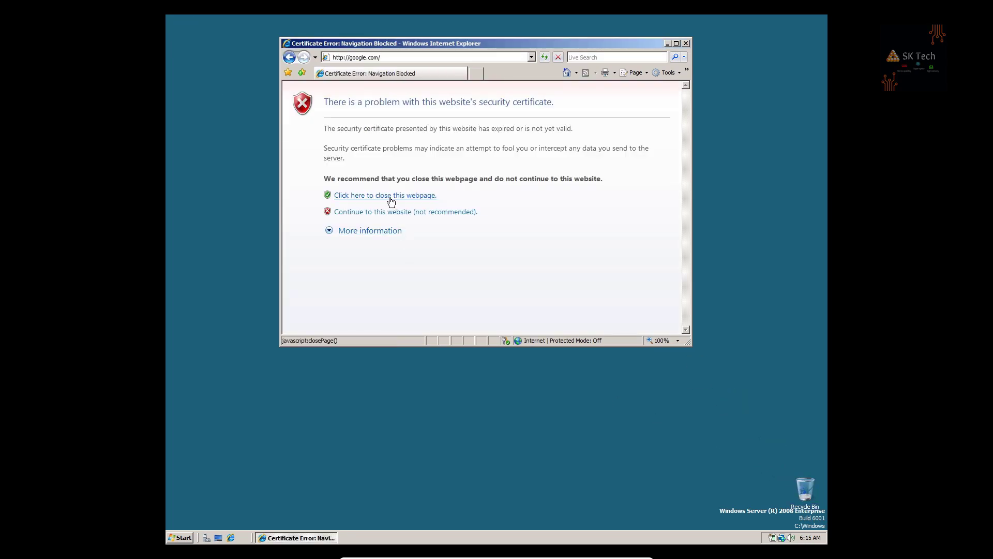
# Continue to google.com despite the certificate warning and accept the secure connection alerts
pyautogui.click(405, 213)
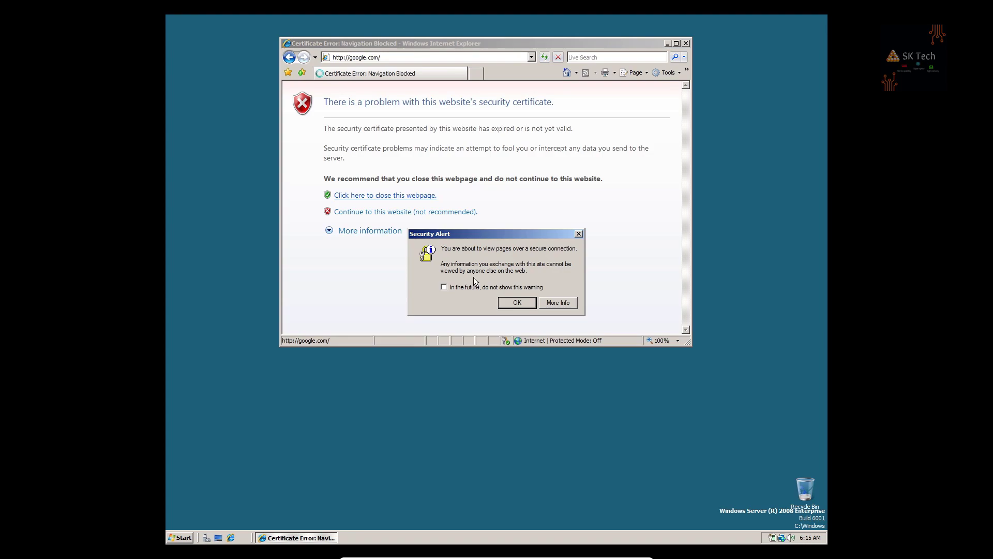
pyautogui.click(505, 302)
pyautogui.click(439, 213)
pyautogui.click(519, 299)
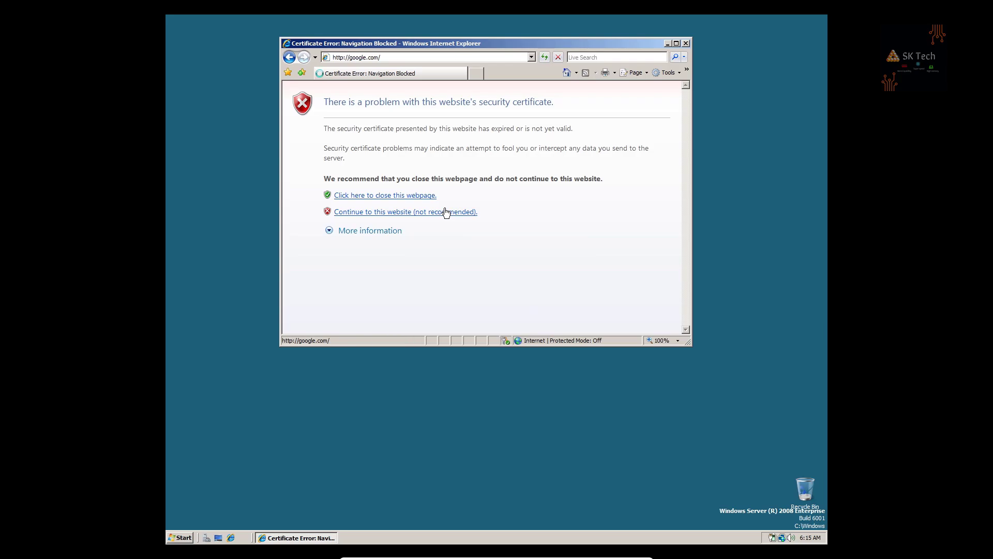
# Refresh the Windows Server desktop
pyautogui.click(182, 538)
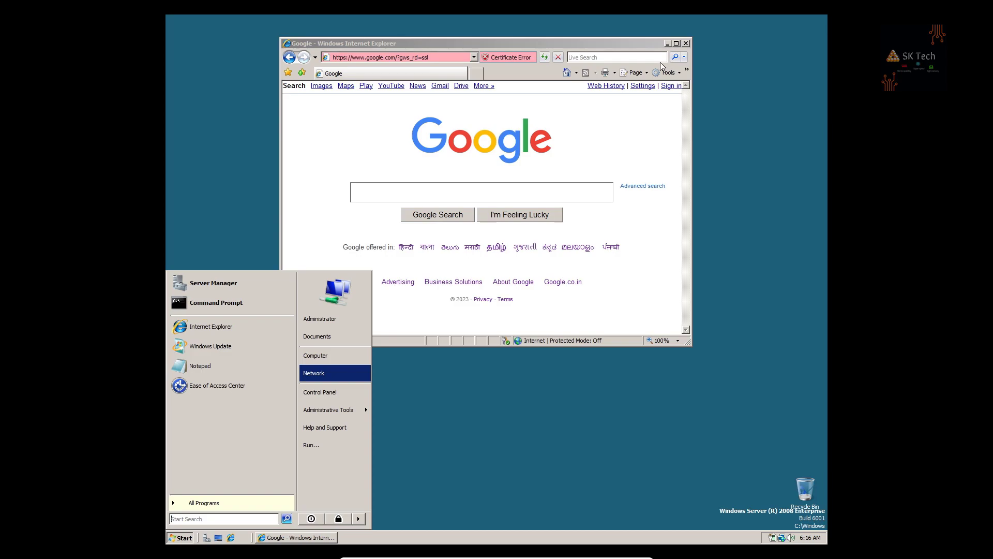
pyautogui.click(491, 473)
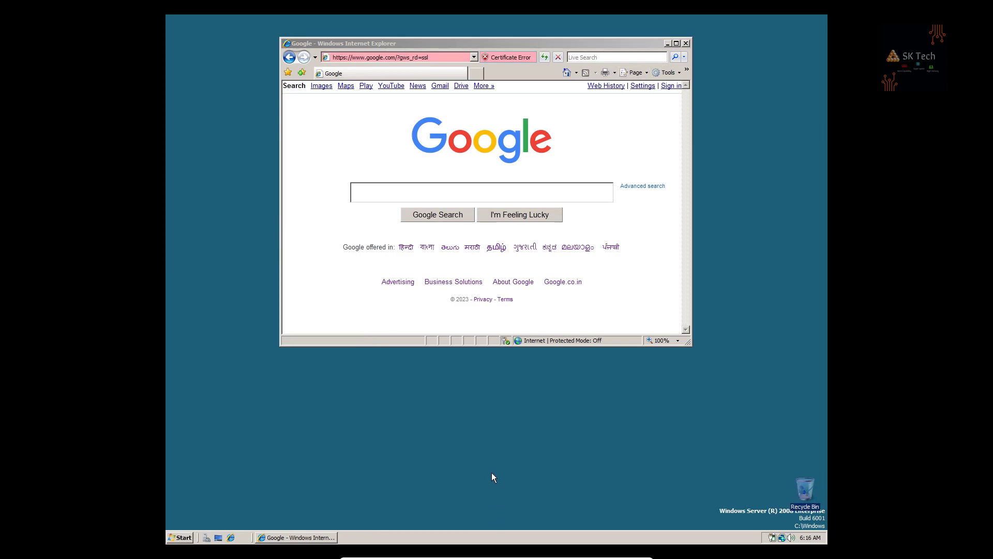
pyautogui.rightClick(492, 472)
pyautogui.click(513, 418)
# Close the Google page's browser window and lock the Windows Server session
pyautogui.click(686, 44)
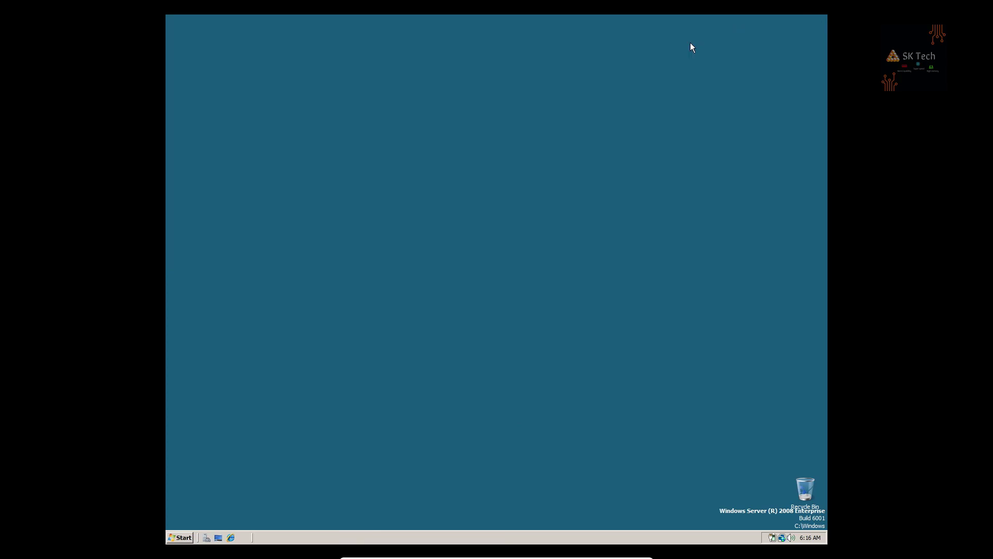
pyautogui.click(168, 539)
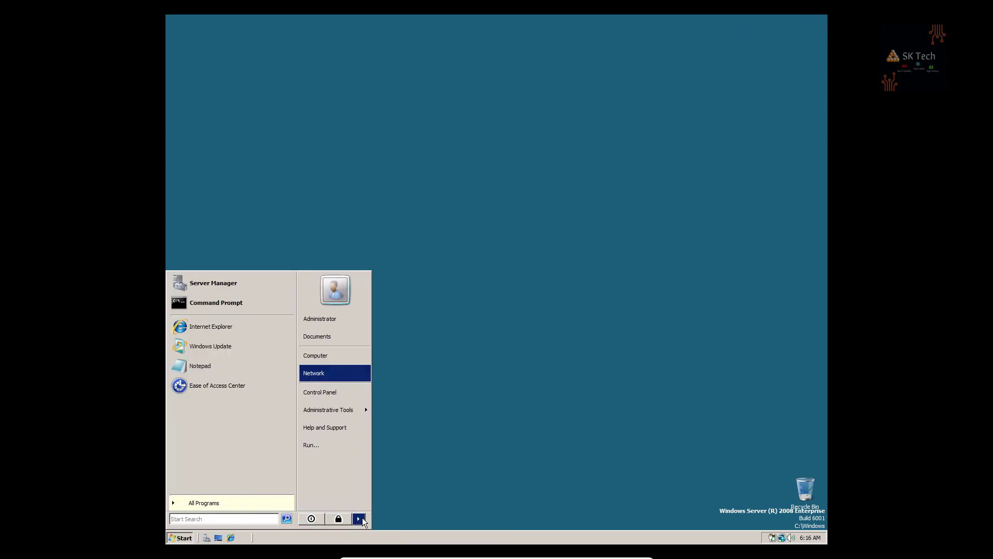
pyautogui.click(326, 518)
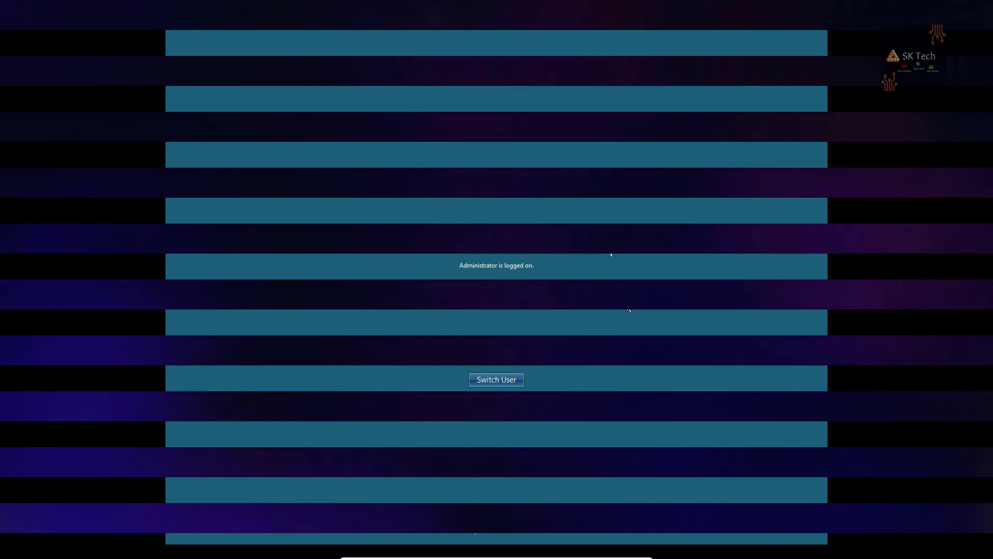